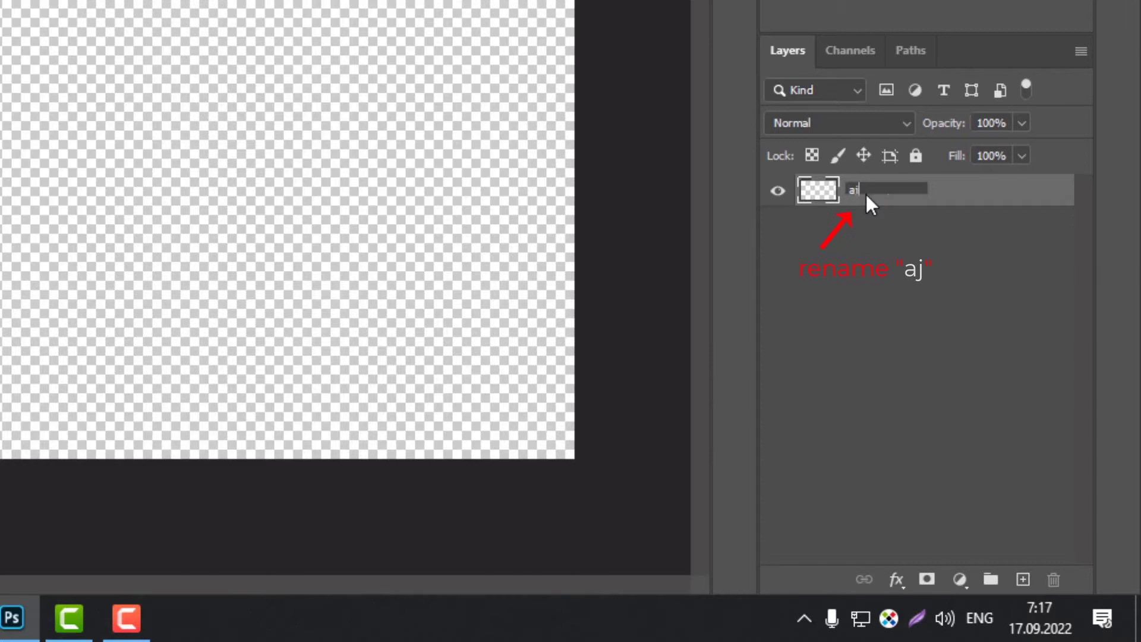
Step: Rename the layer as aj and minimise the Dream Glass Photoshop Action CS3+ folder window
key(Return)
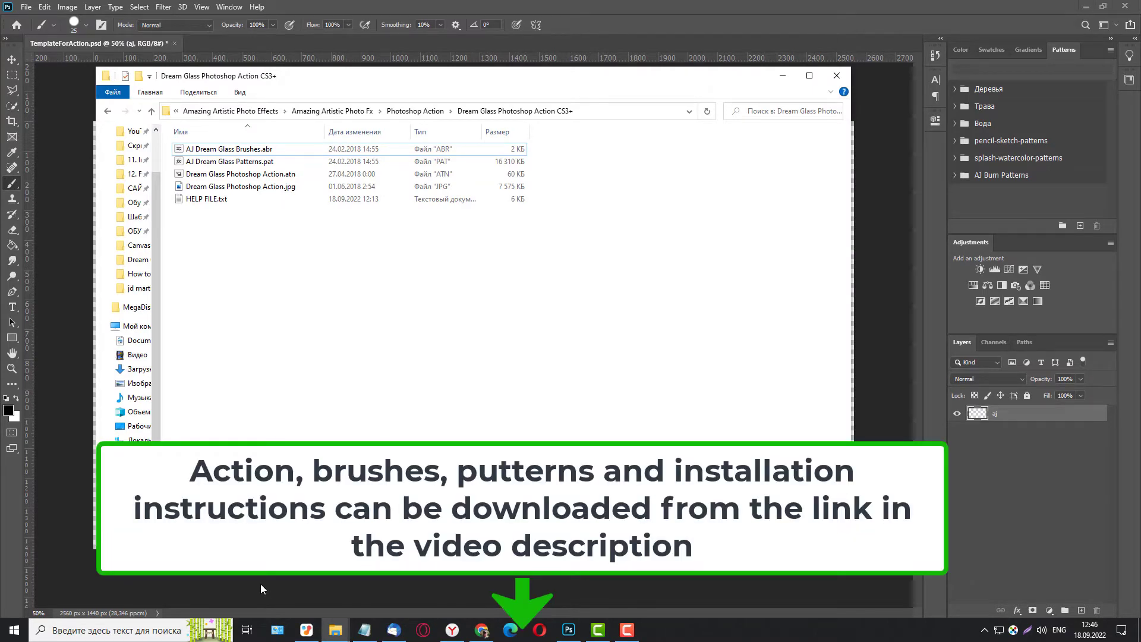
click(781, 77)
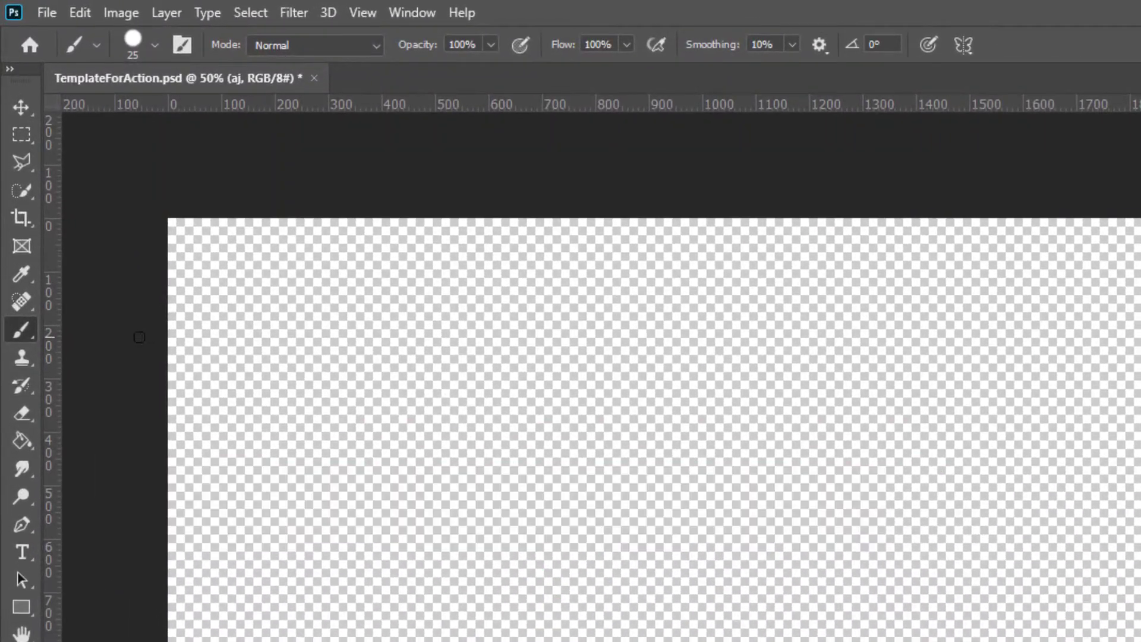
Step: With the Brush tool active, import the brush set AJ Dream Glass Brushes.abr into the brush presets
click(25, 329)
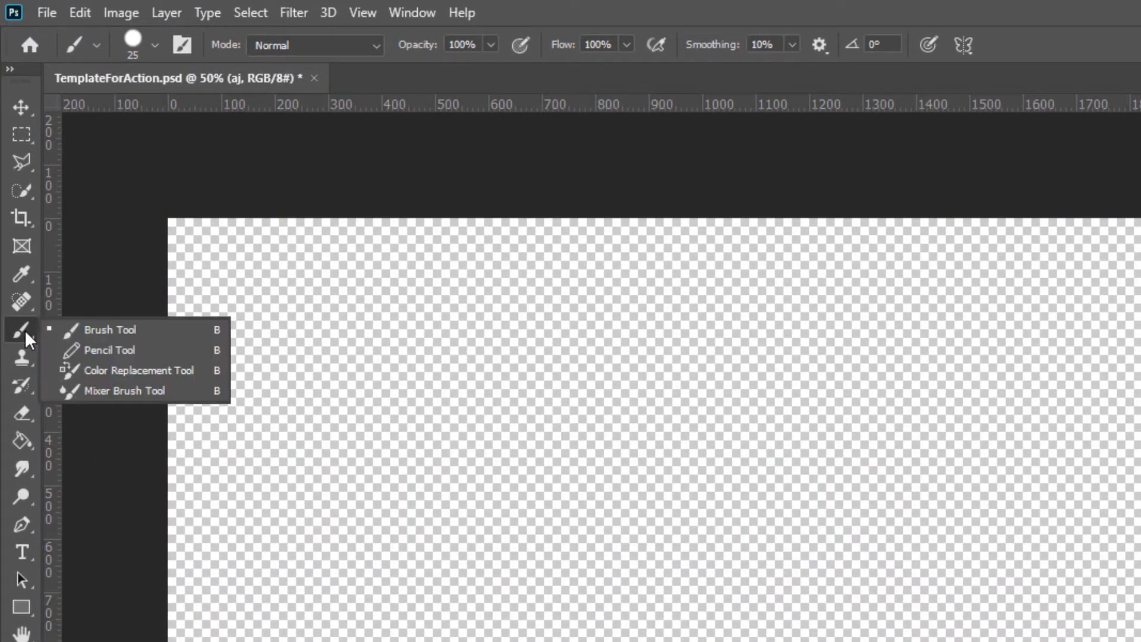
click(146, 330)
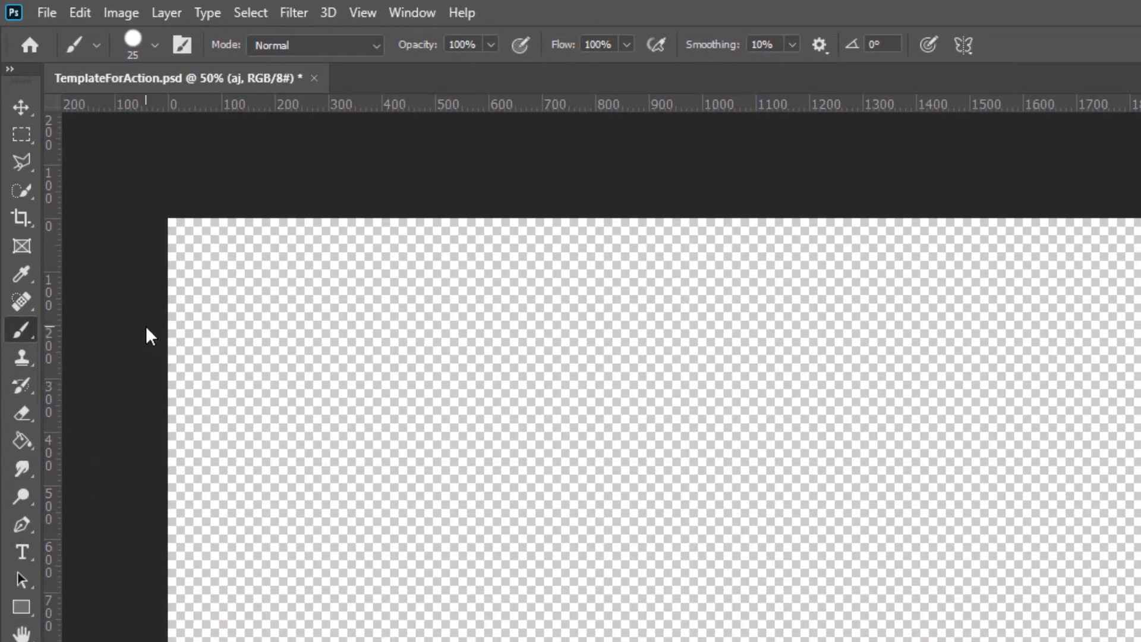
click(156, 46)
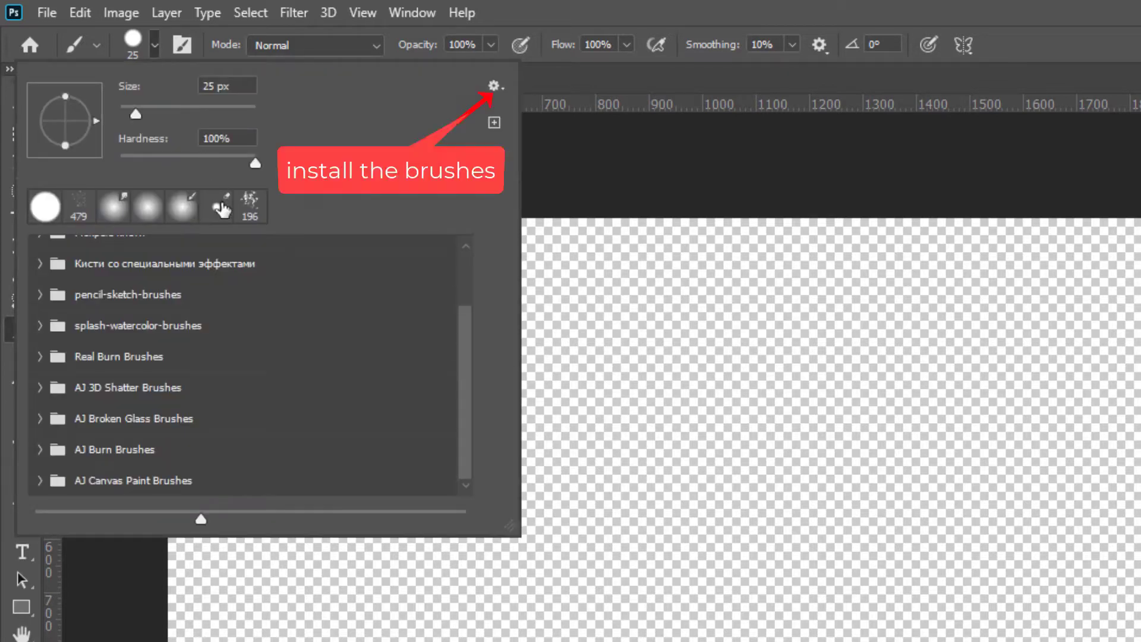
click(493, 86)
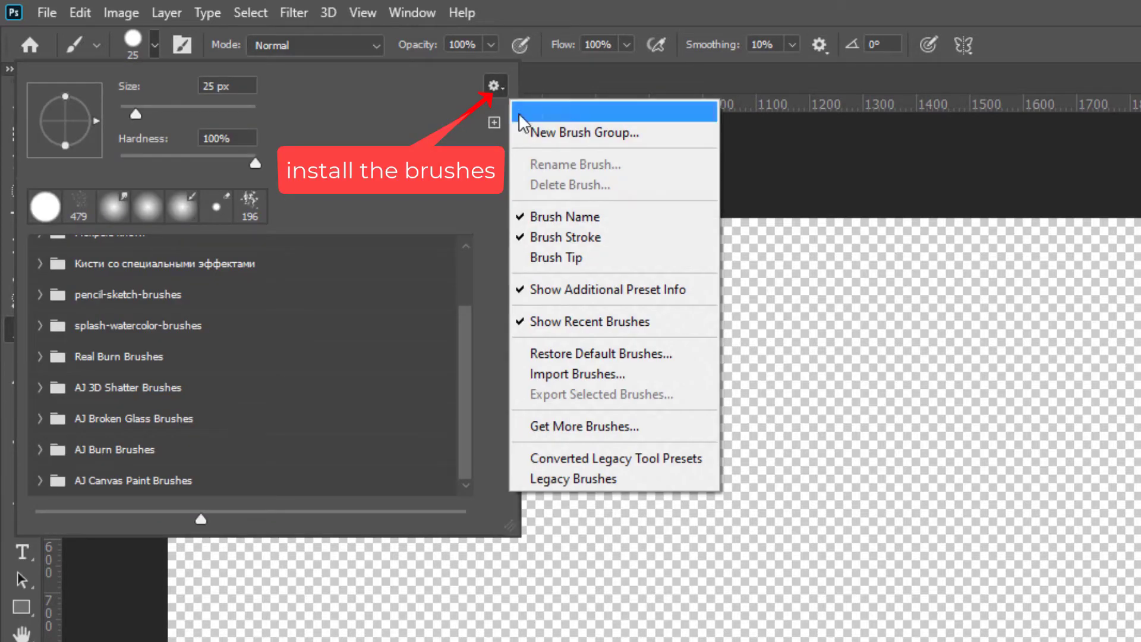
click(615, 373)
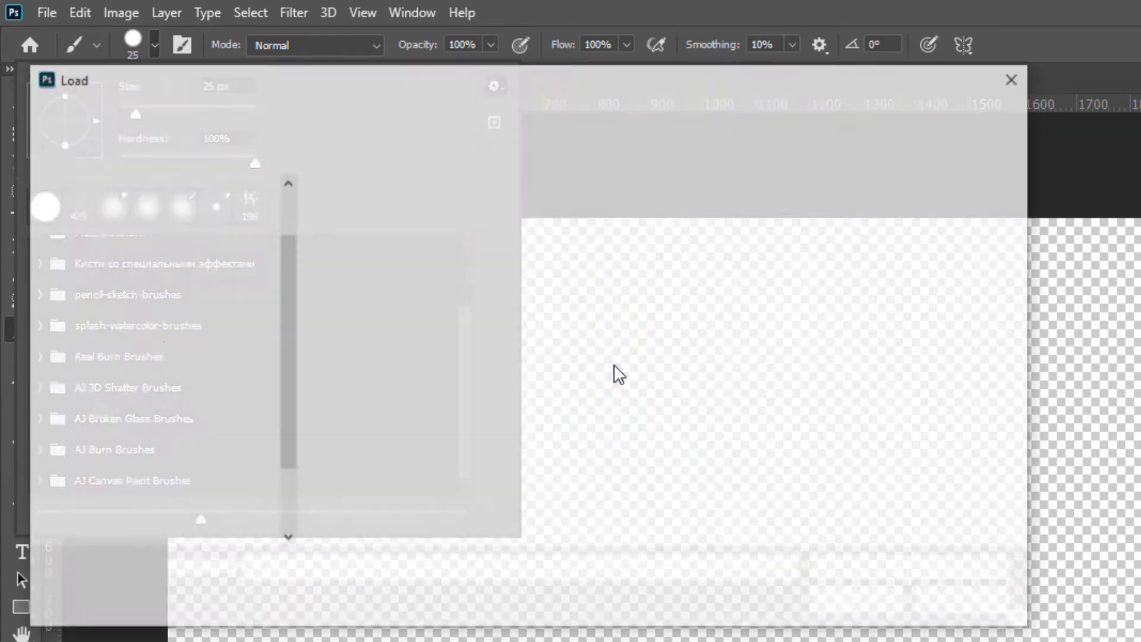
click(455, 220)
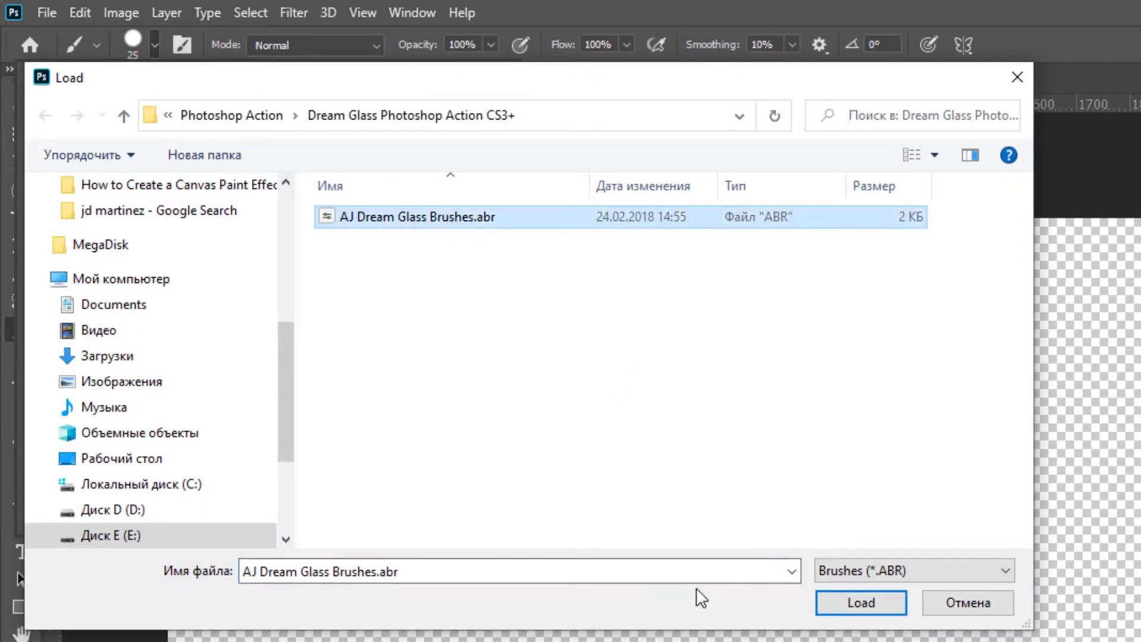
click(859, 605)
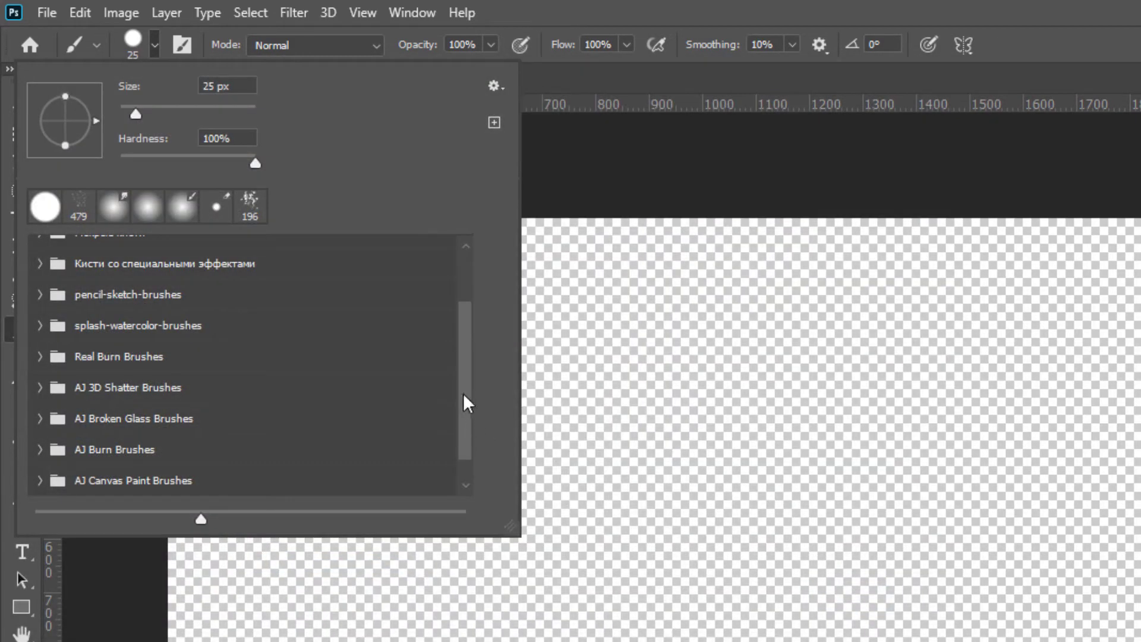
drag(462, 393, 475, 466)
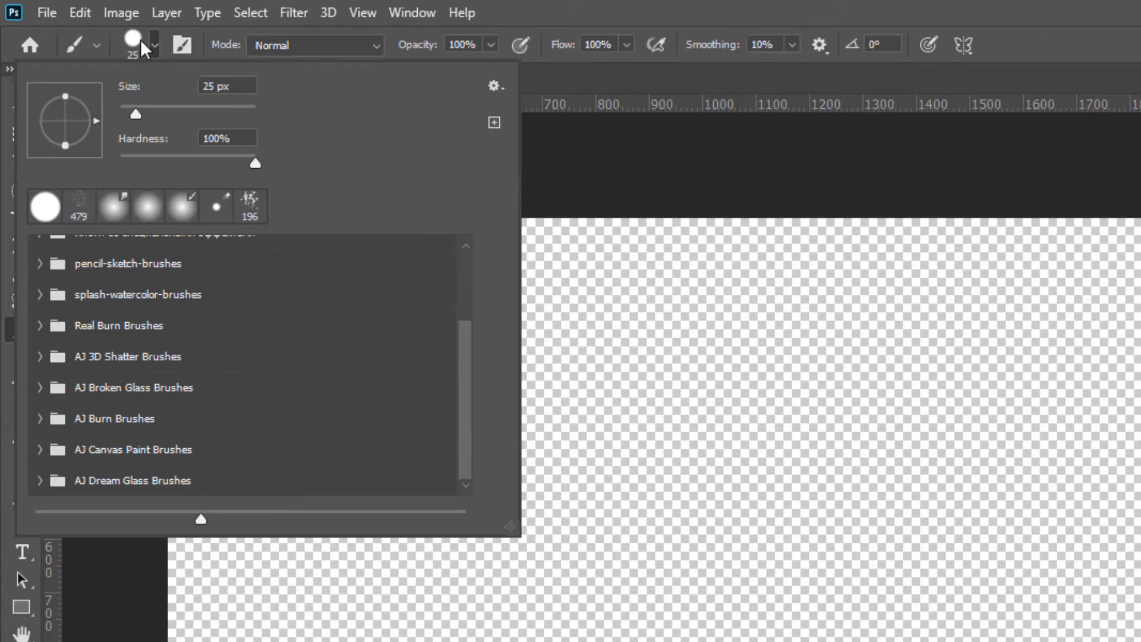
click(154, 45)
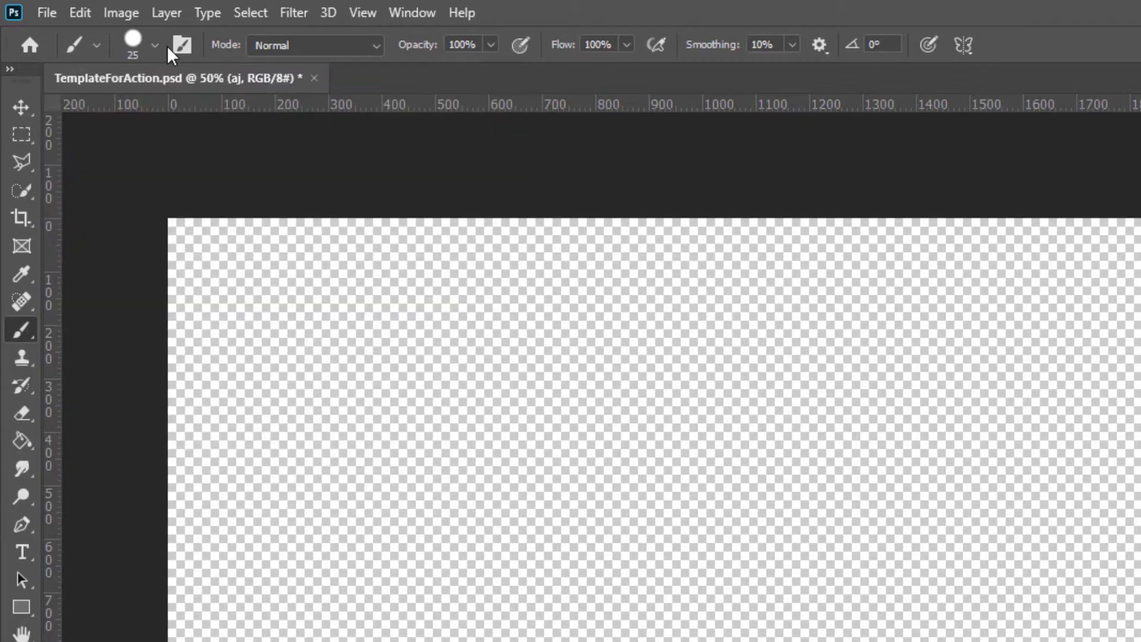
Step: Load the action set Dream Glass Photoshop Action.atn into the actions list, collapse the set and hide the list
click(412, 13)
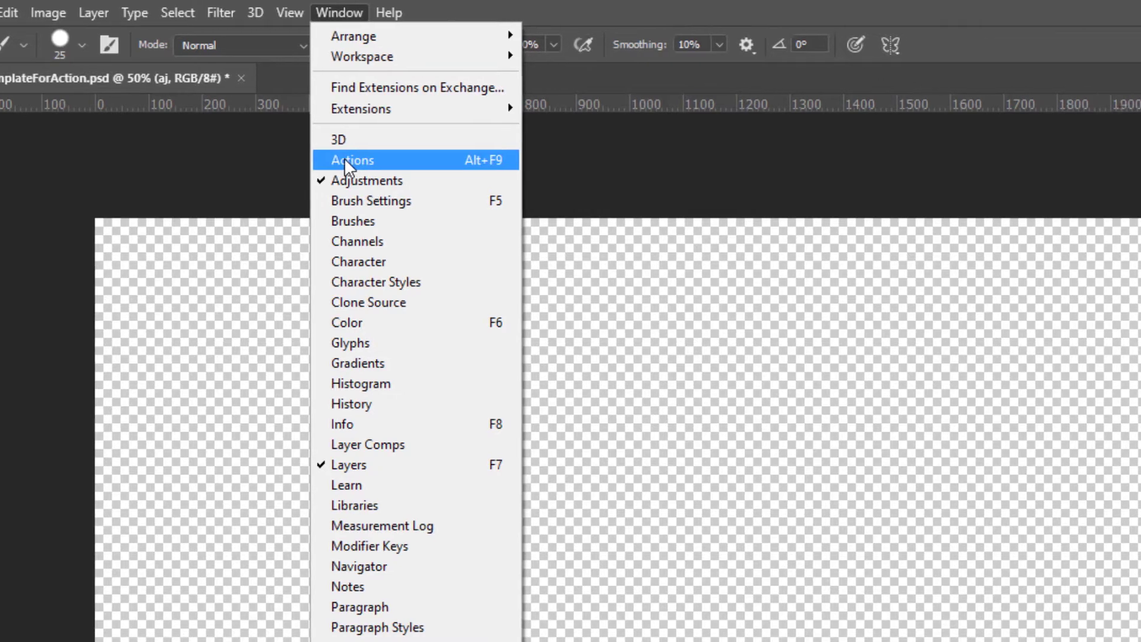
click(417, 160)
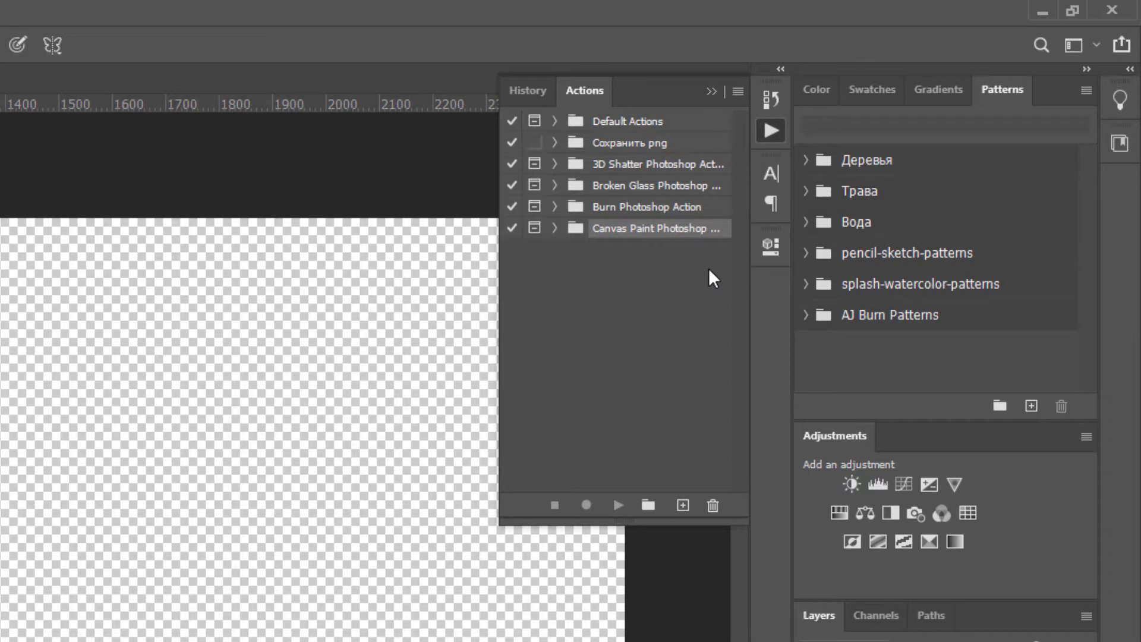
click(771, 138)
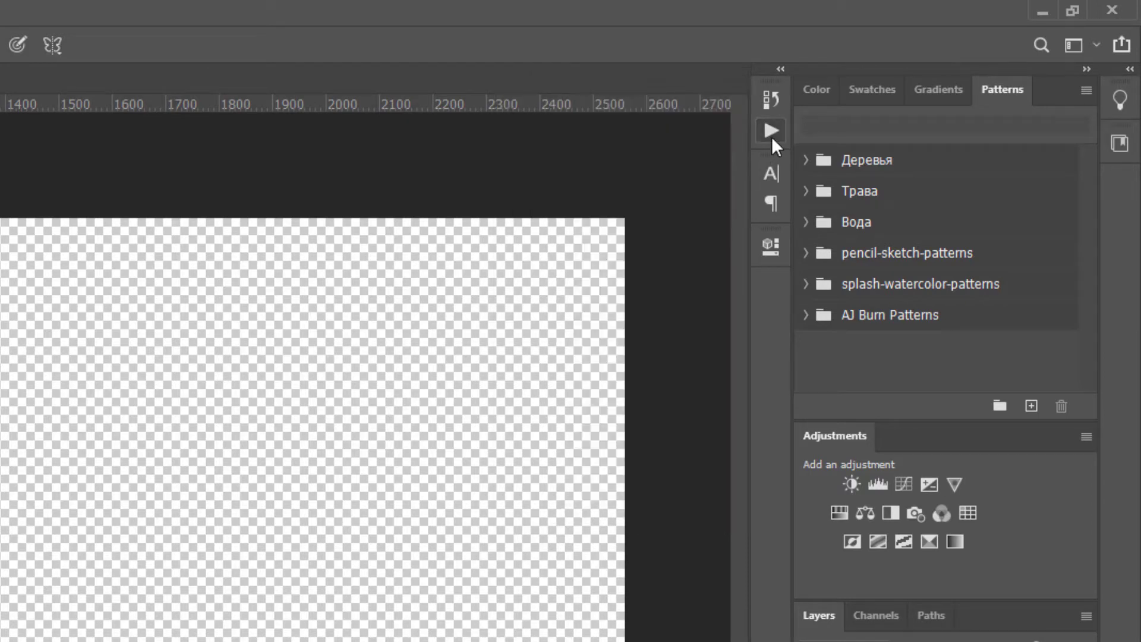
click(776, 130)
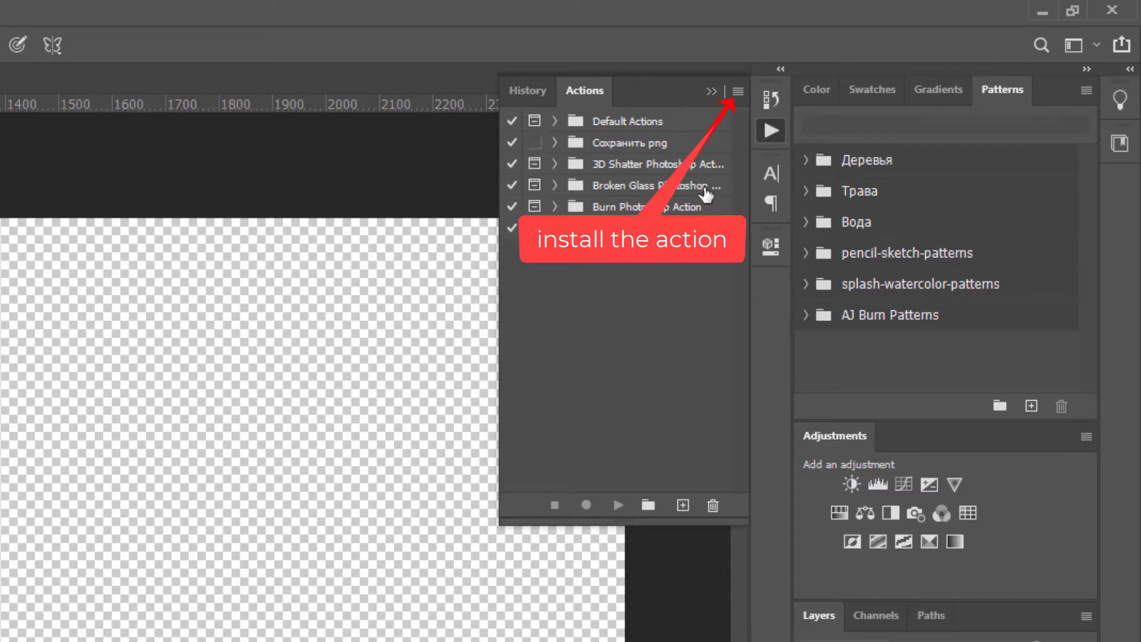
click(738, 91)
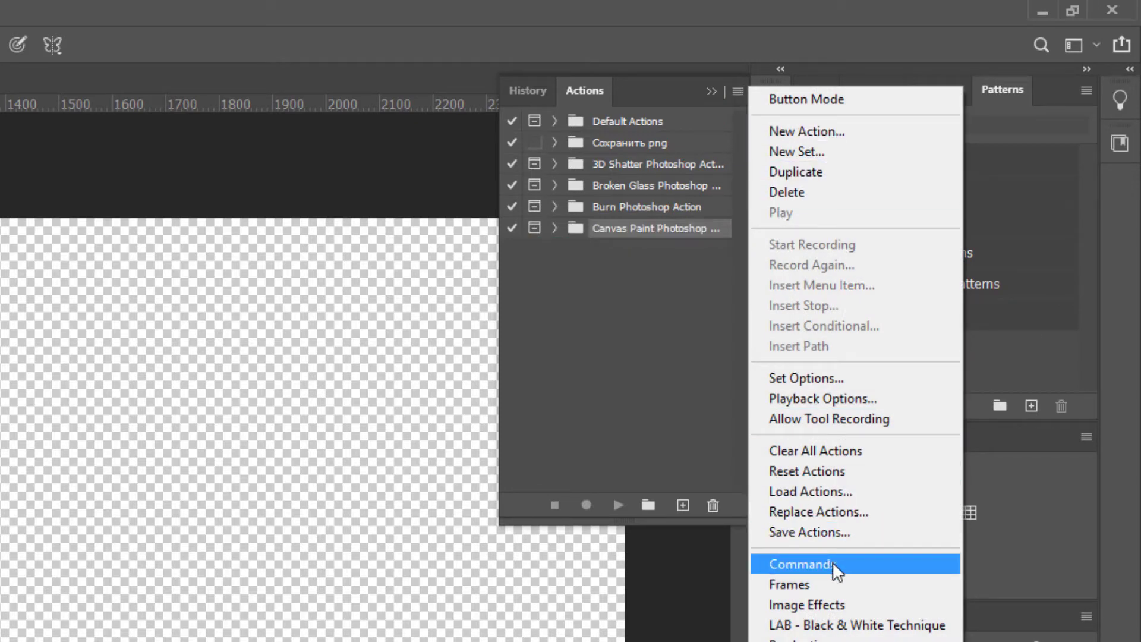
click(825, 492)
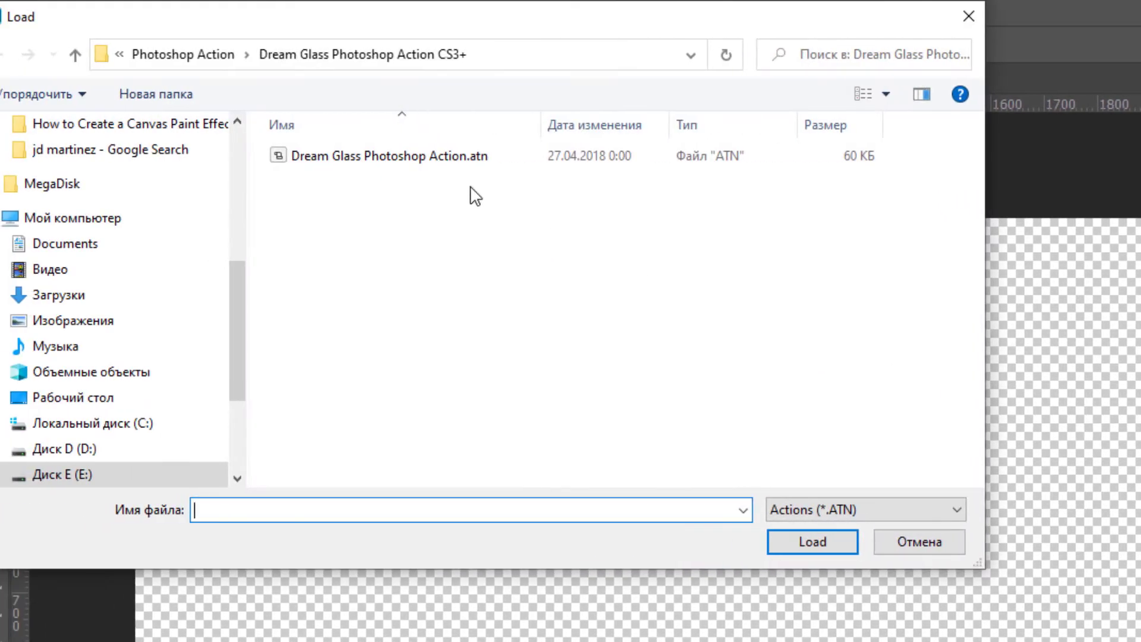
click(381, 155)
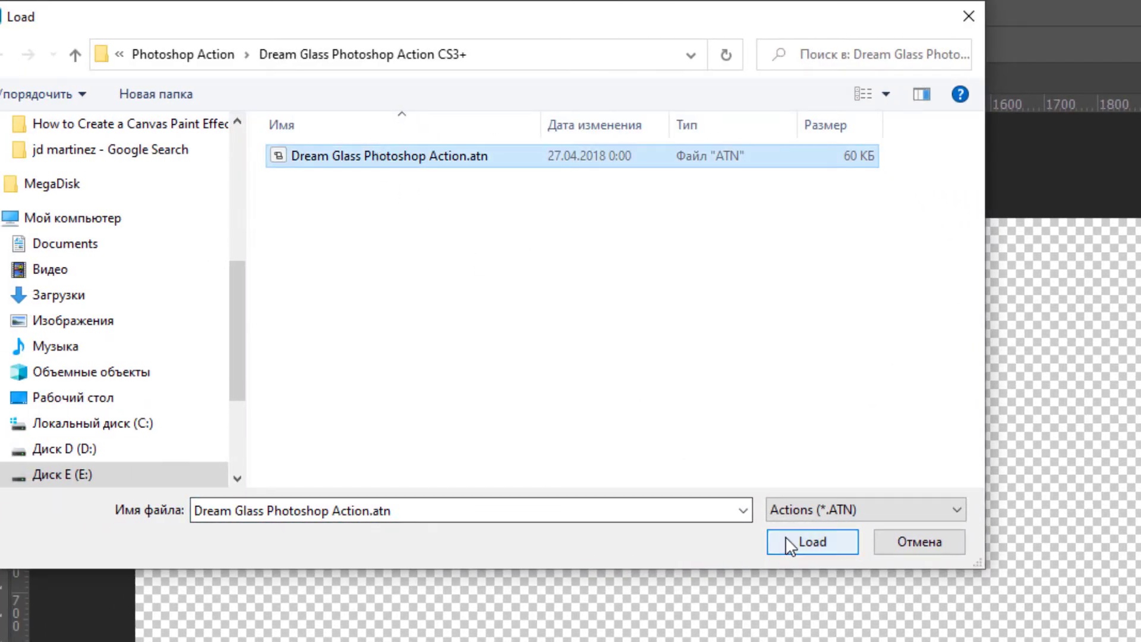
click(812, 542)
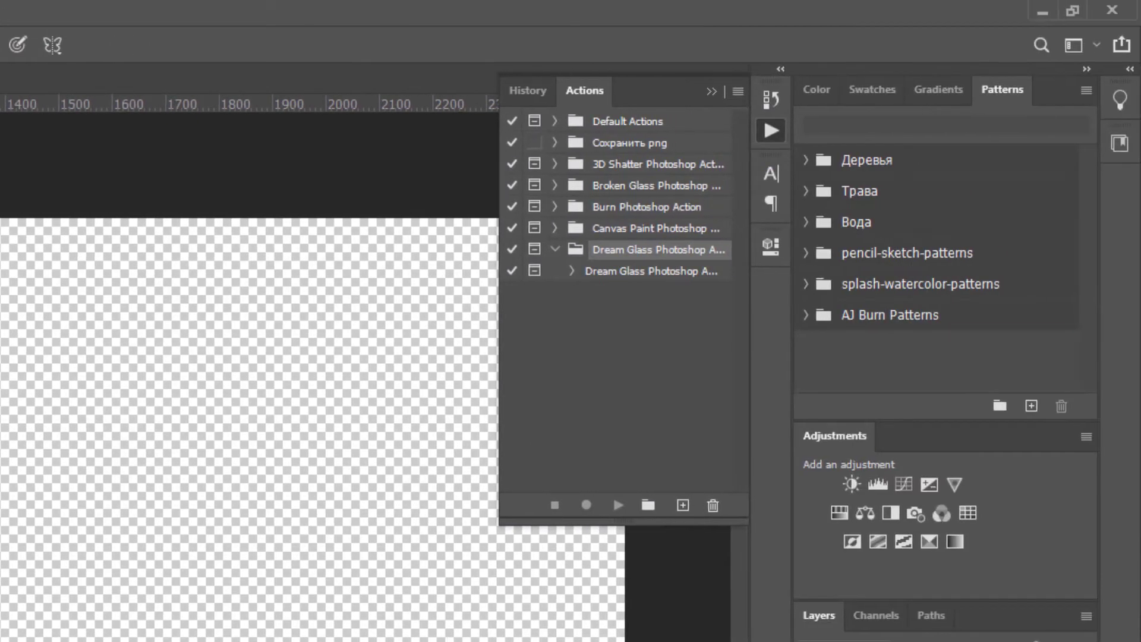
click(556, 250)
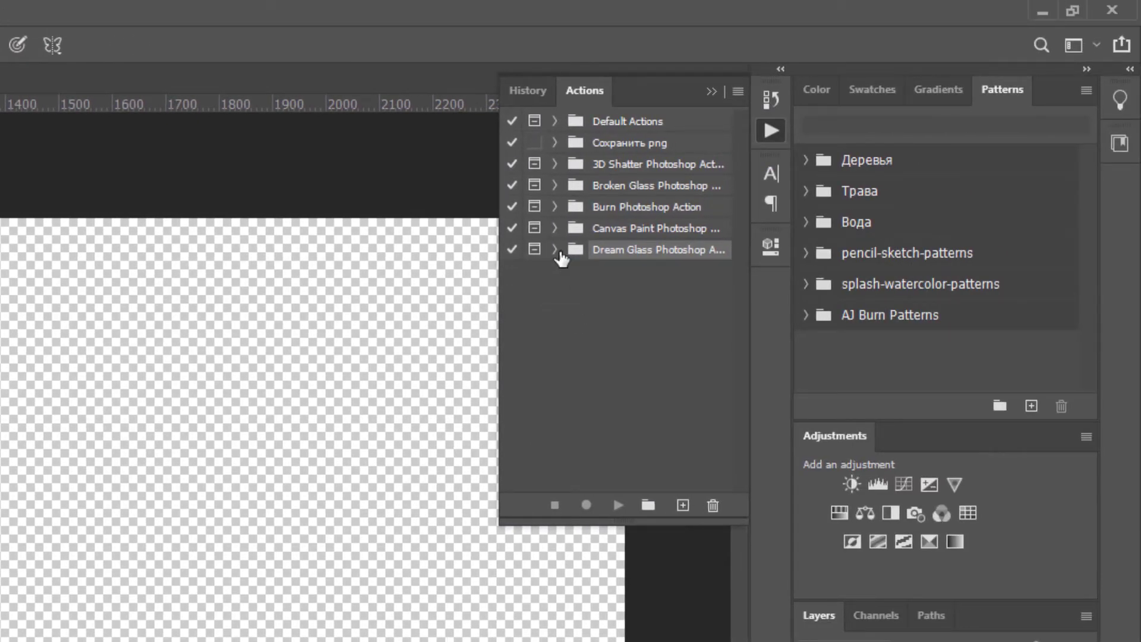
click(556, 250)
click(770, 129)
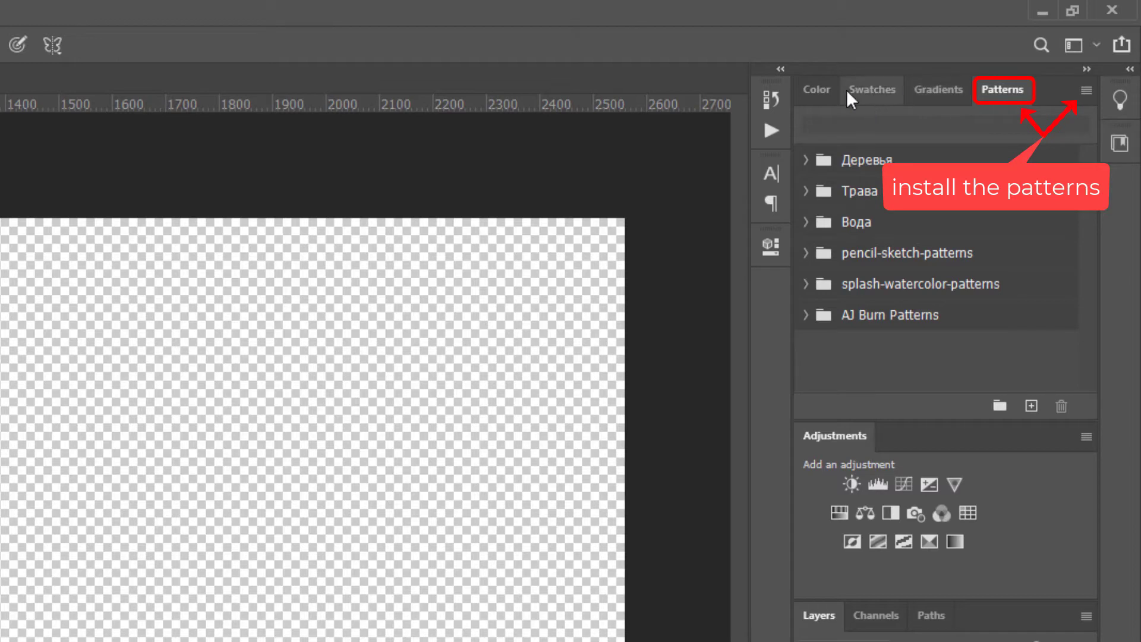
Step: Import the pattern set AJ Dream Glass Patterns.pat into the pattern presets
click(821, 88)
click(1007, 89)
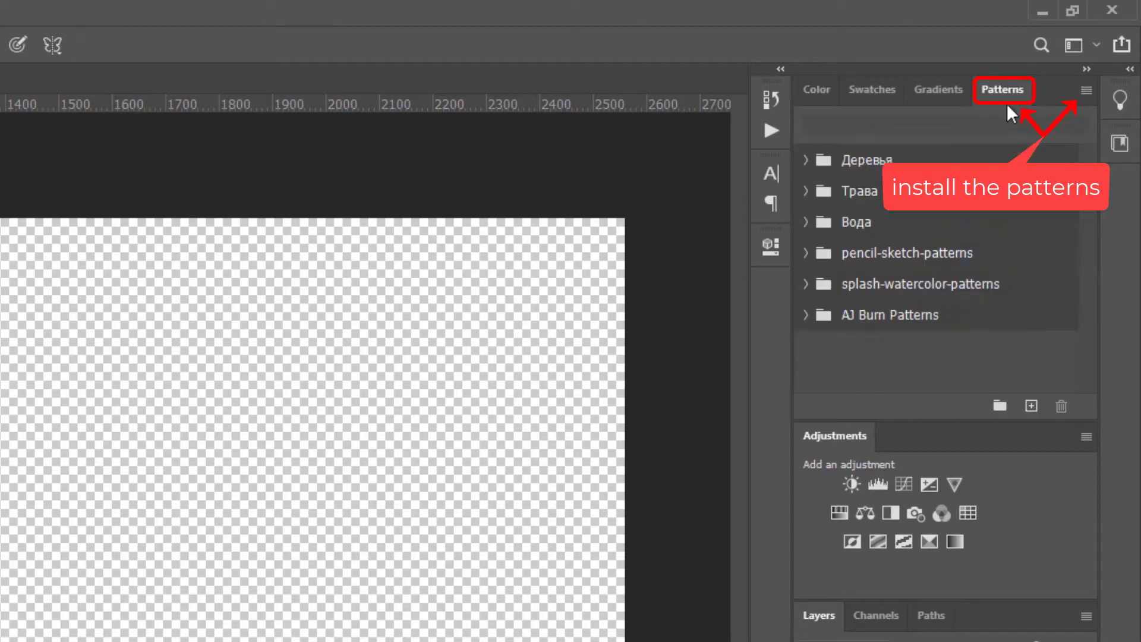
click(1084, 90)
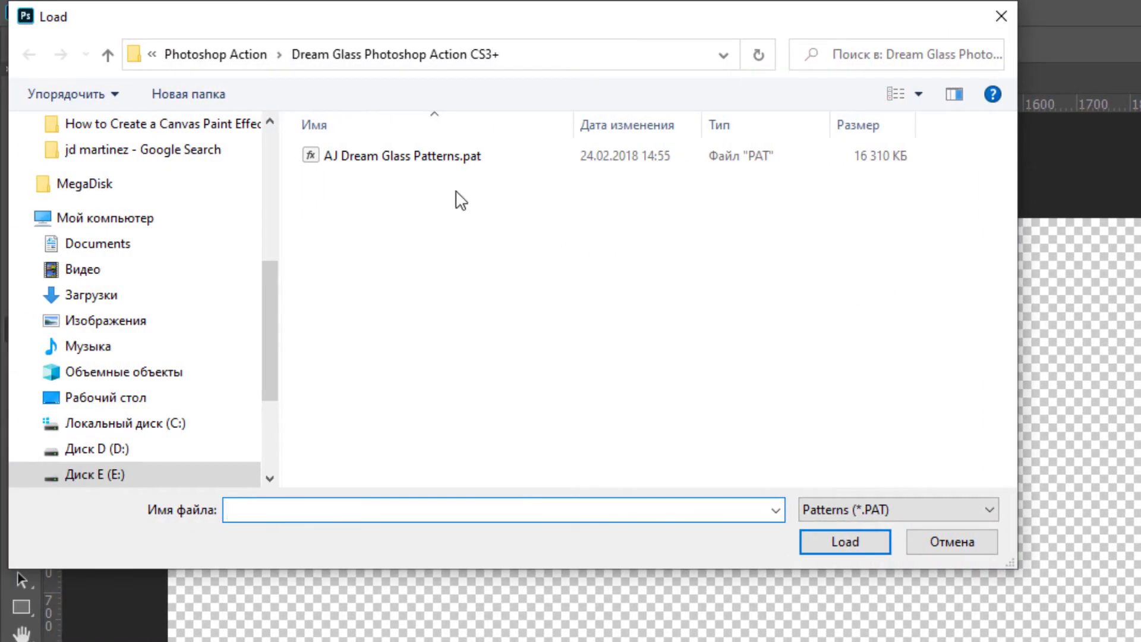
click(369, 158)
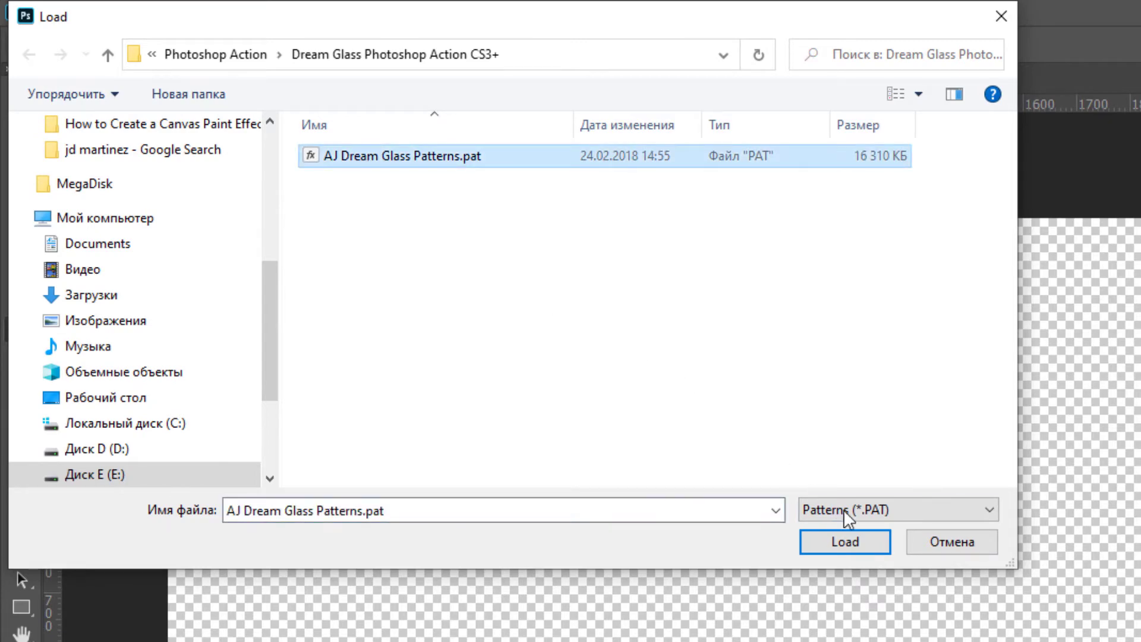
click(859, 545)
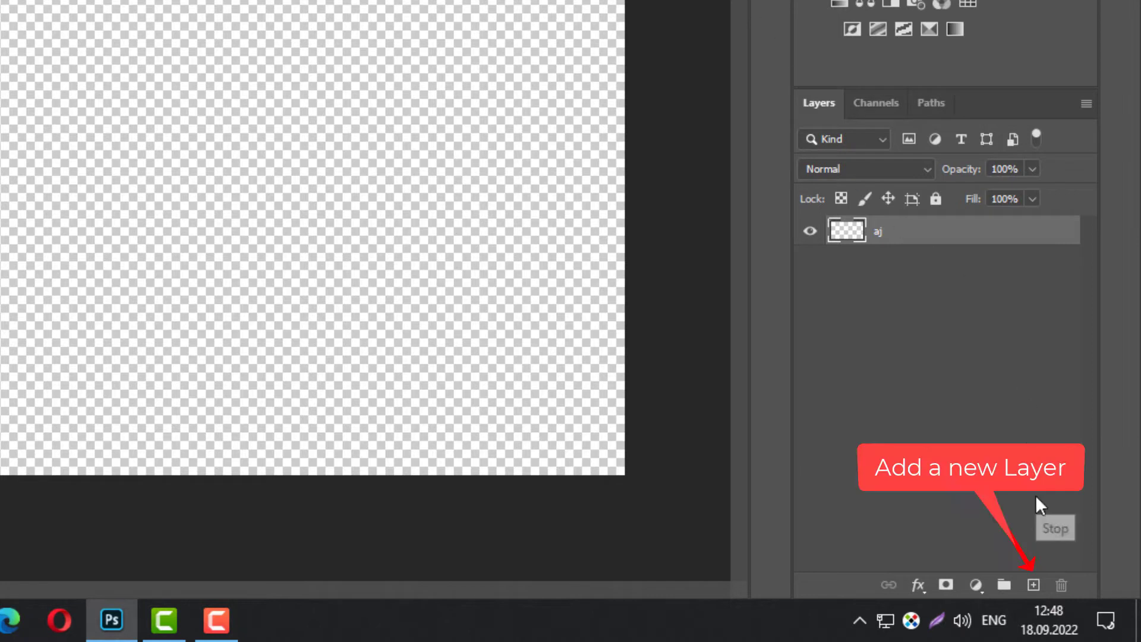
Step: Add a new empty layer and move it below the aj layer
click(1033, 586)
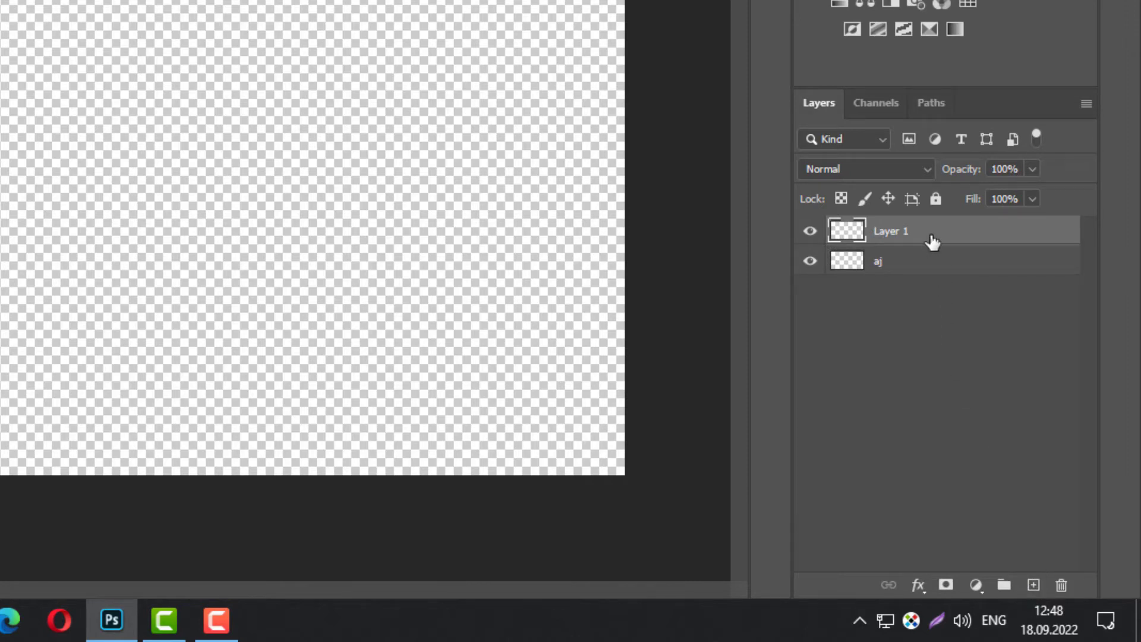
drag(932, 240, 939, 274)
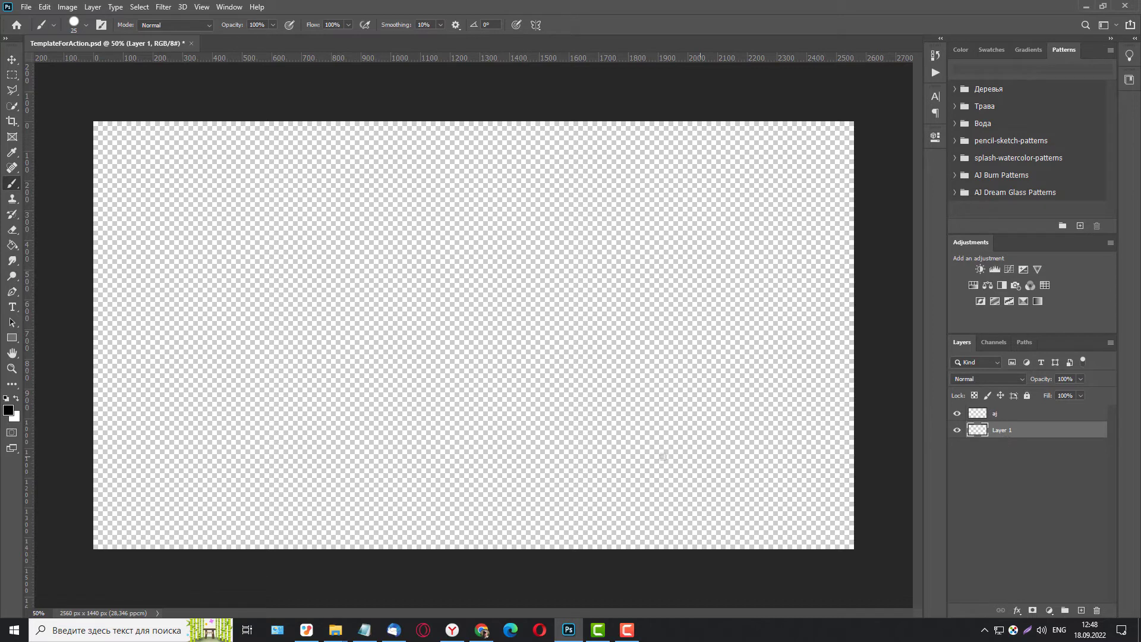
Step: Place 9.jpg from the ORIGINAL PHOTO folder into the document and scale it to about 100.56% to cover the canvas height
mouse_move(335, 630)
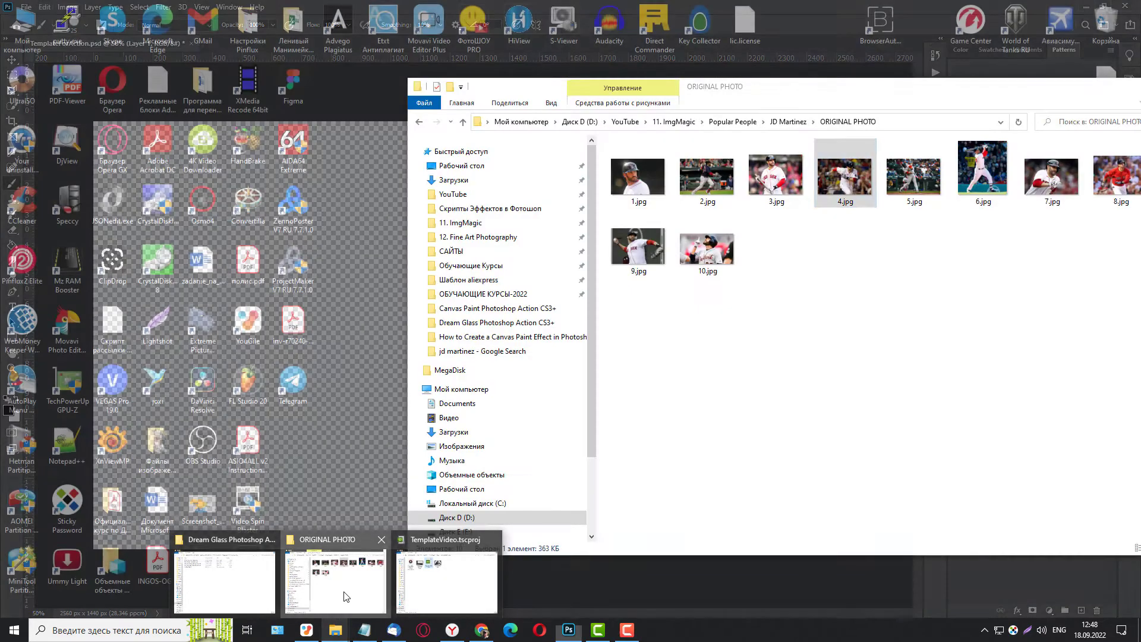
click(344, 593)
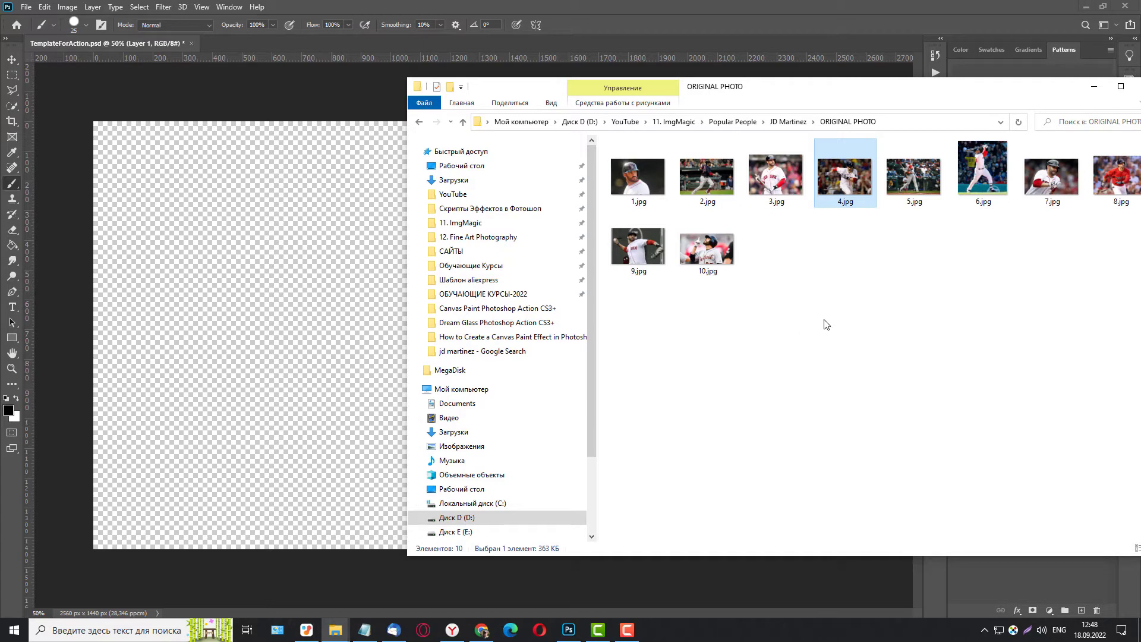
click(642, 252)
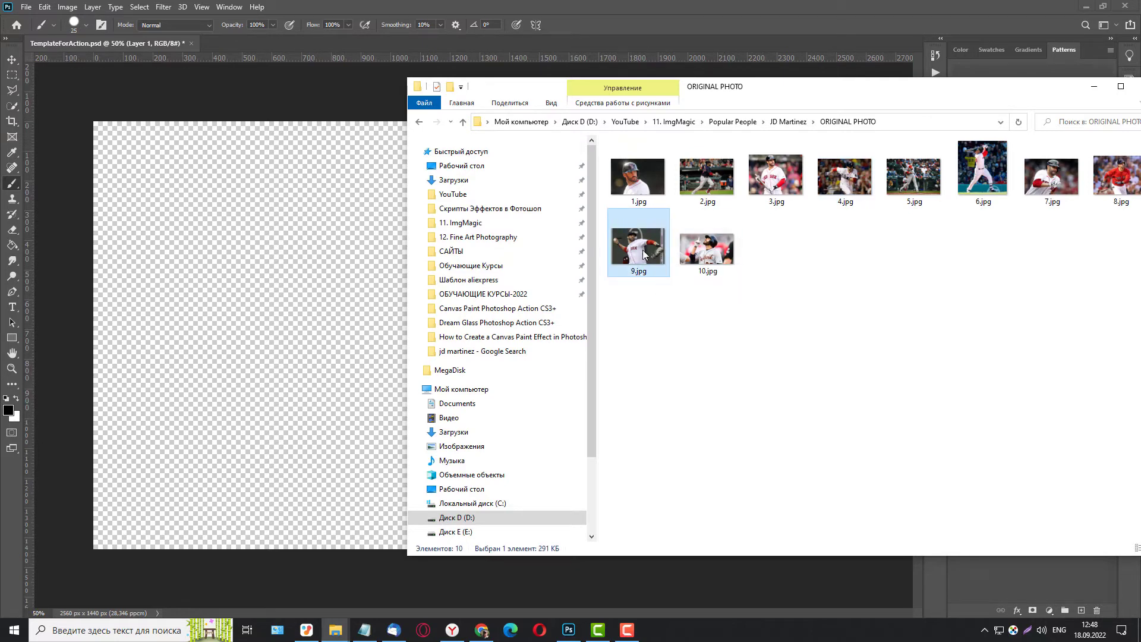
drag(664, 260, 355, 323)
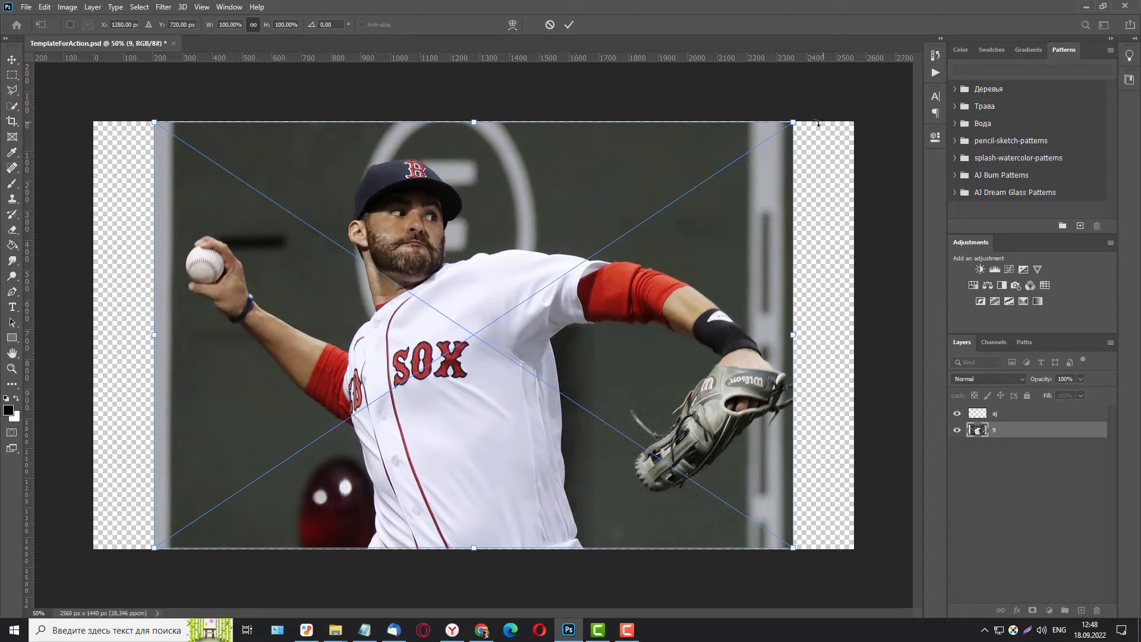
drag(793, 121, 794, 121)
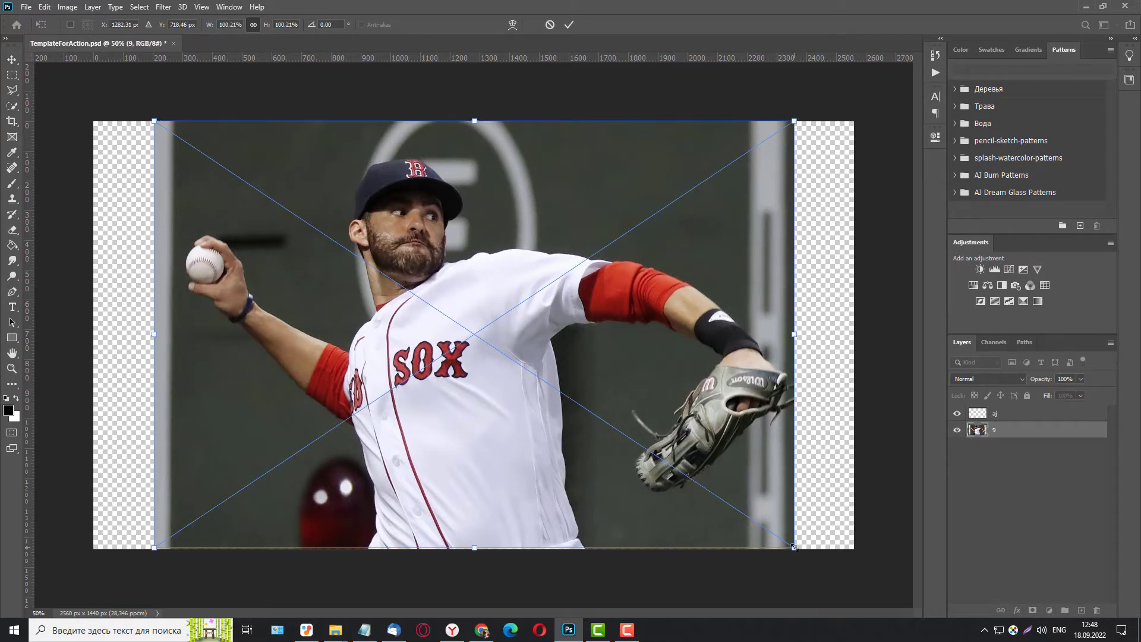
drag(794, 546, 796, 549)
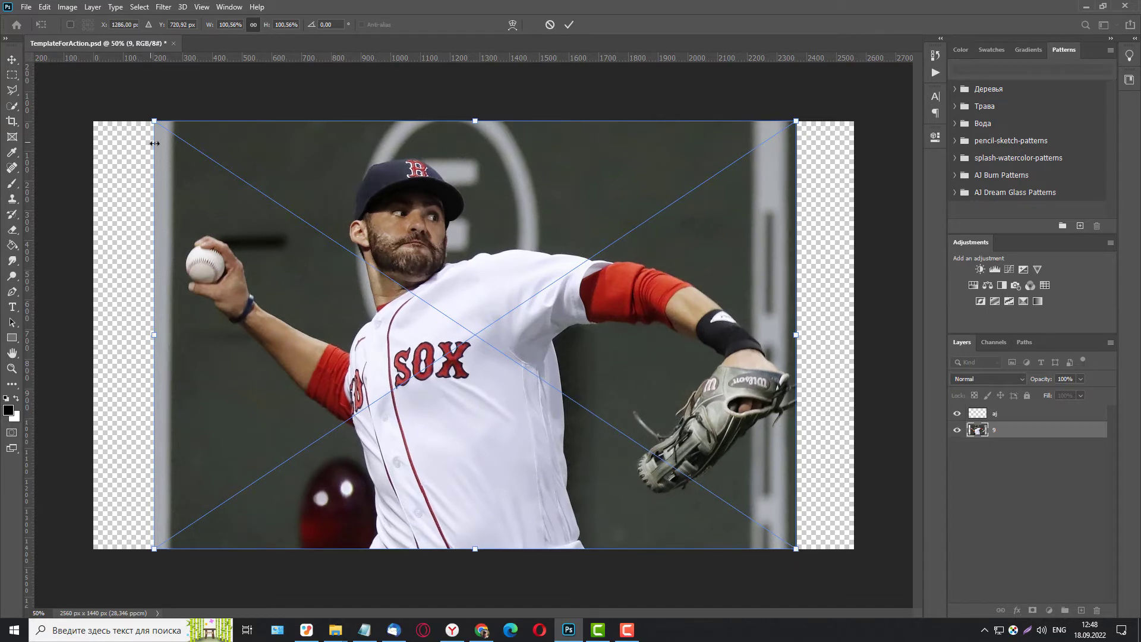
click(12, 75)
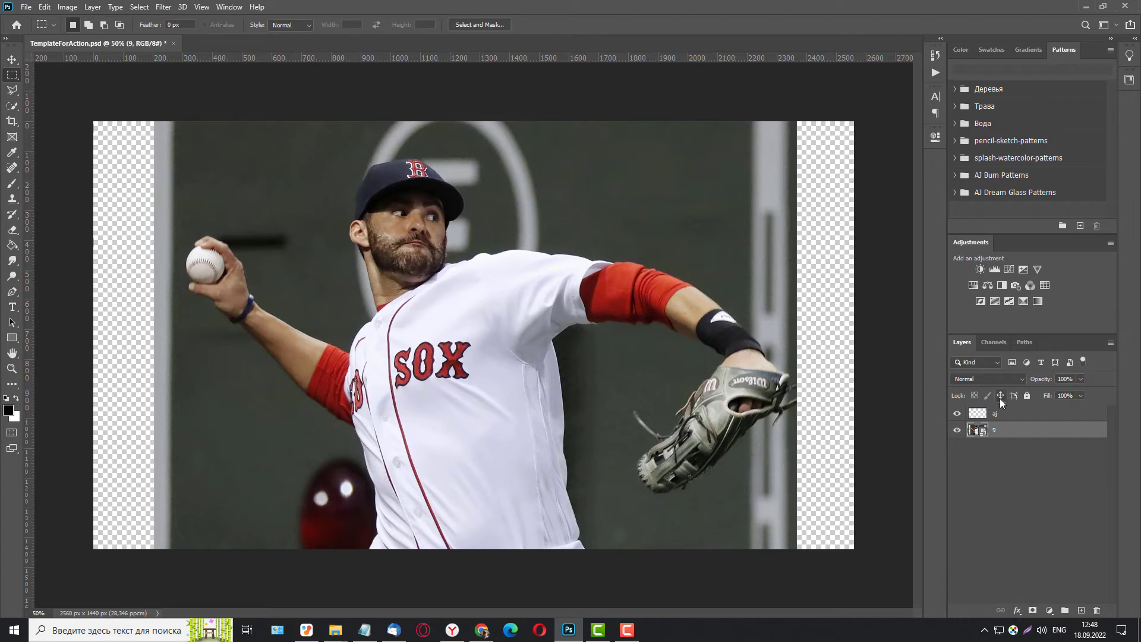
Step: Convert the photo layer 9 into the locked Background layer beneath the aj layer
click(1004, 413)
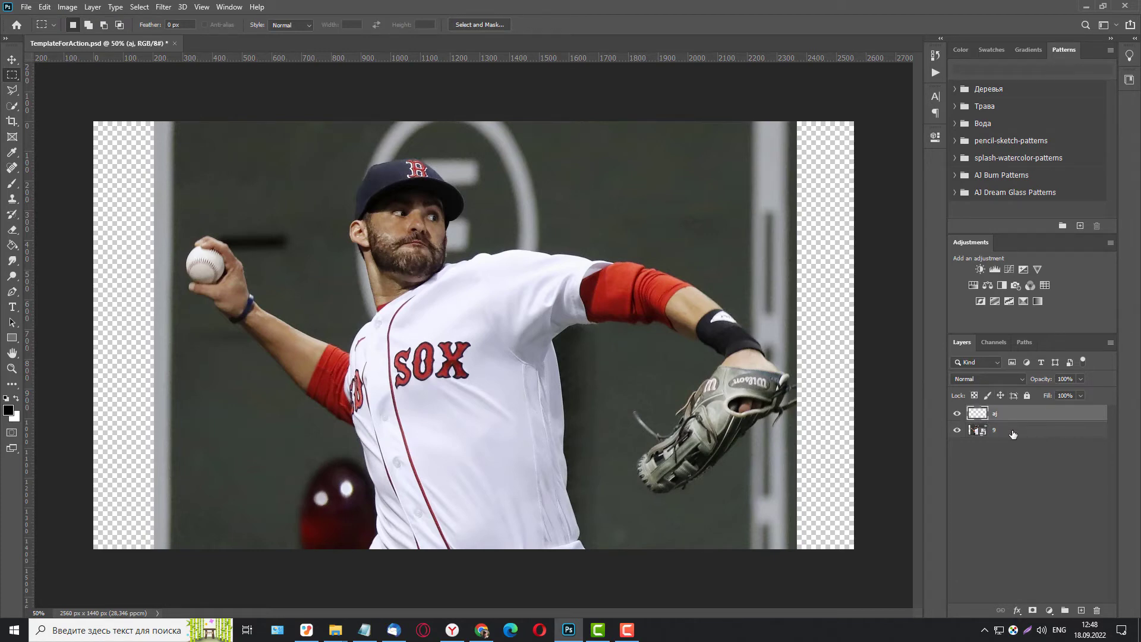
click(1013, 435)
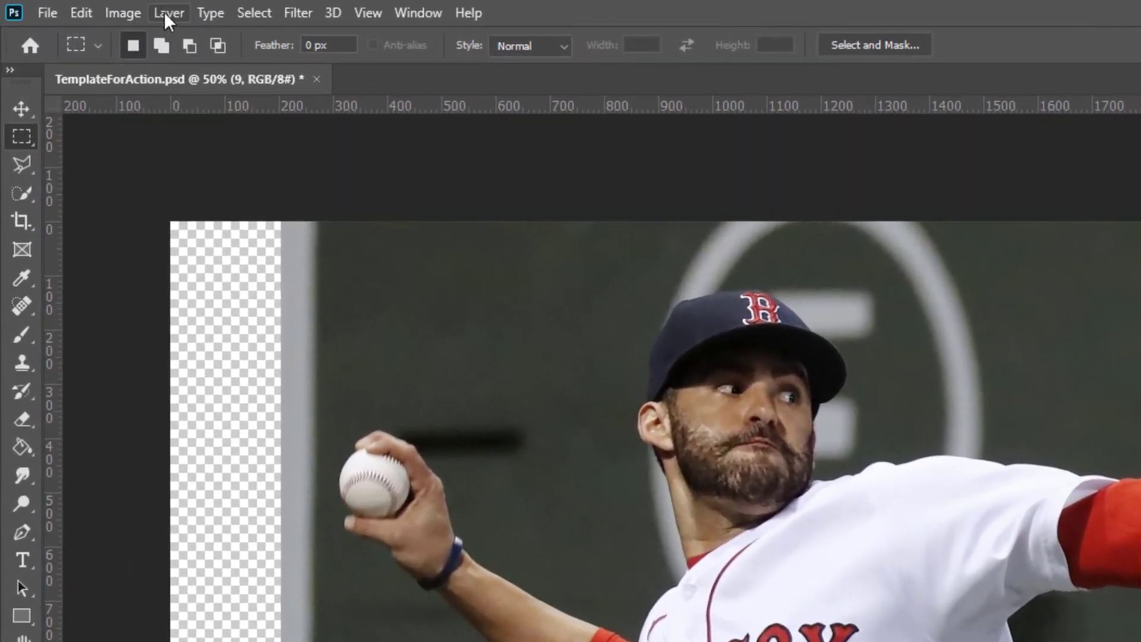
click(164, 12)
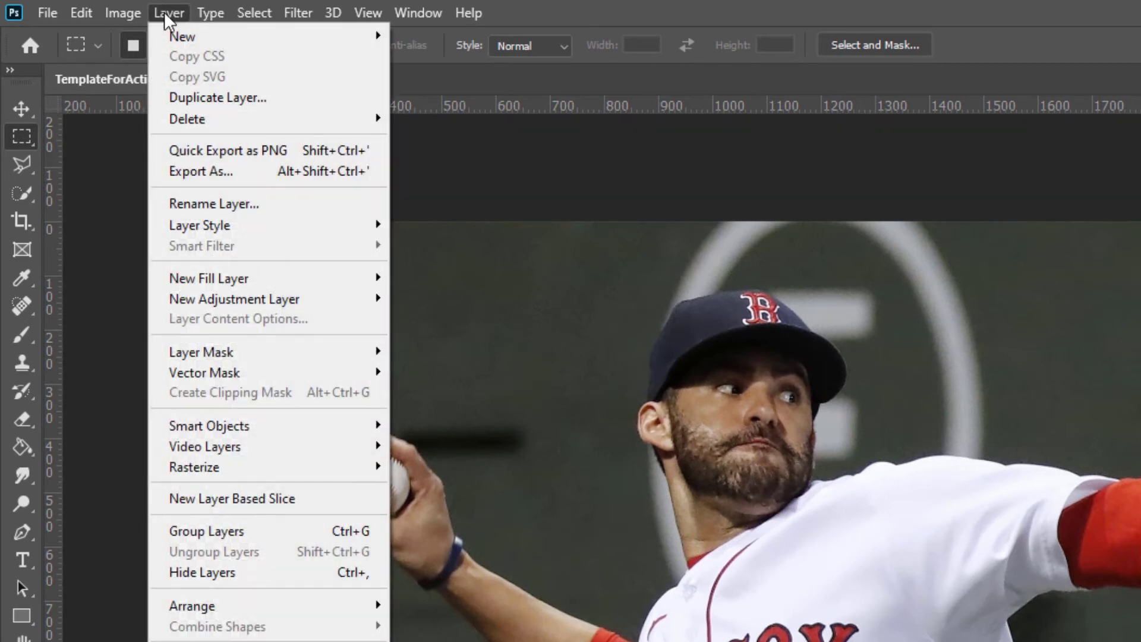
mouse_move(307, 47)
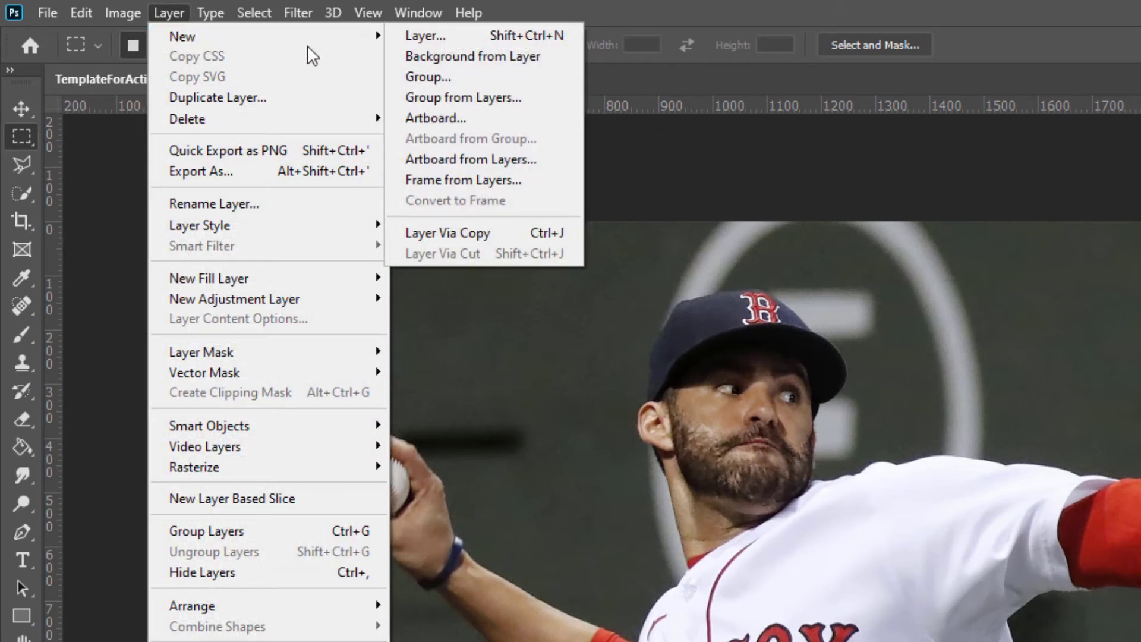
click(454, 56)
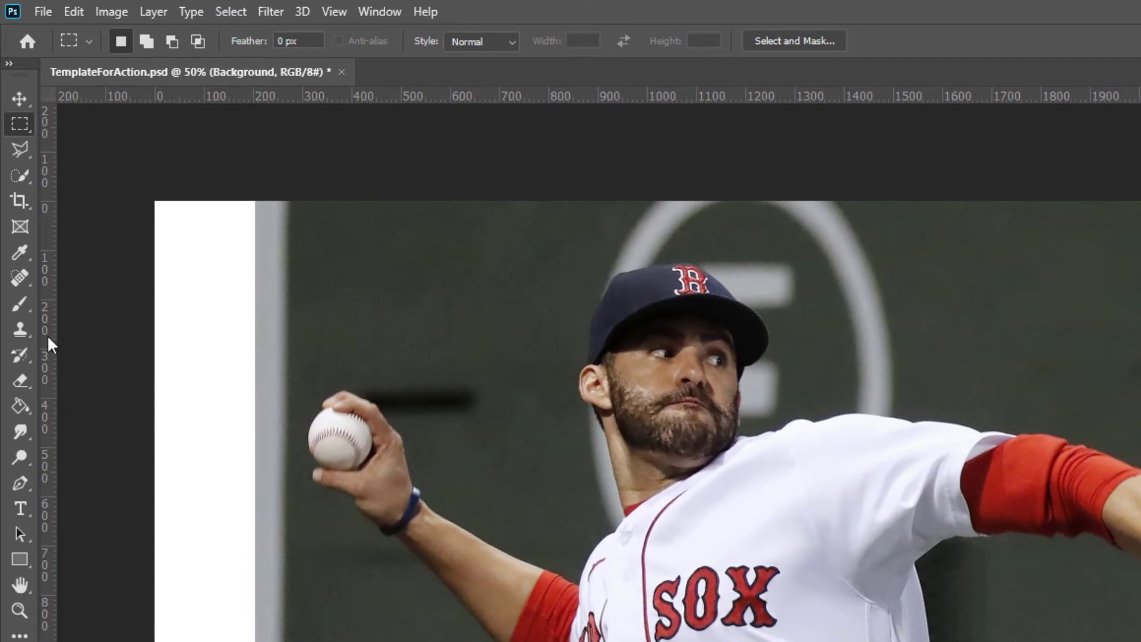
Step: Select the baseball player on the Background layer with the Object Selection tool, framing the whole figure including ball and glove
drag(24, 174, 24, 171)
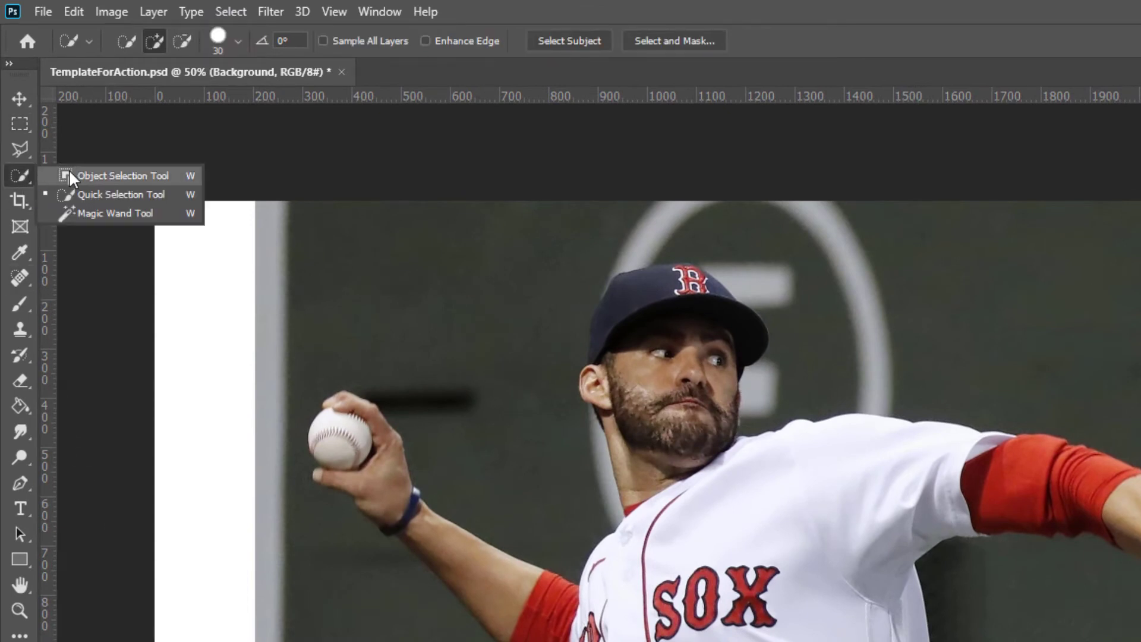
click(84, 175)
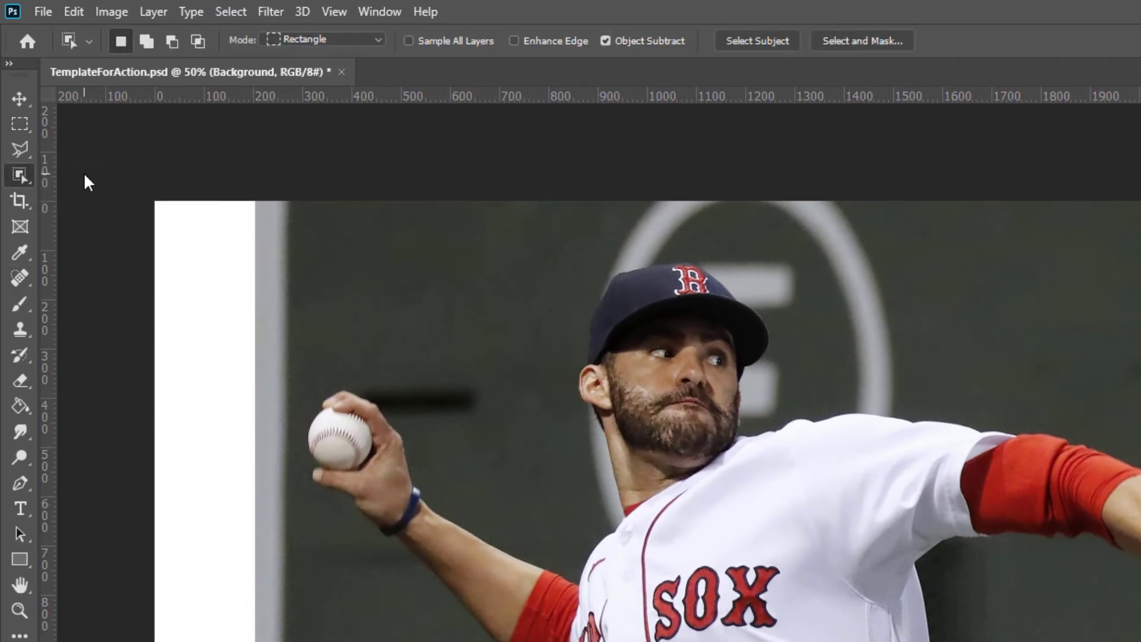
drag(274, 211, 1140, 641)
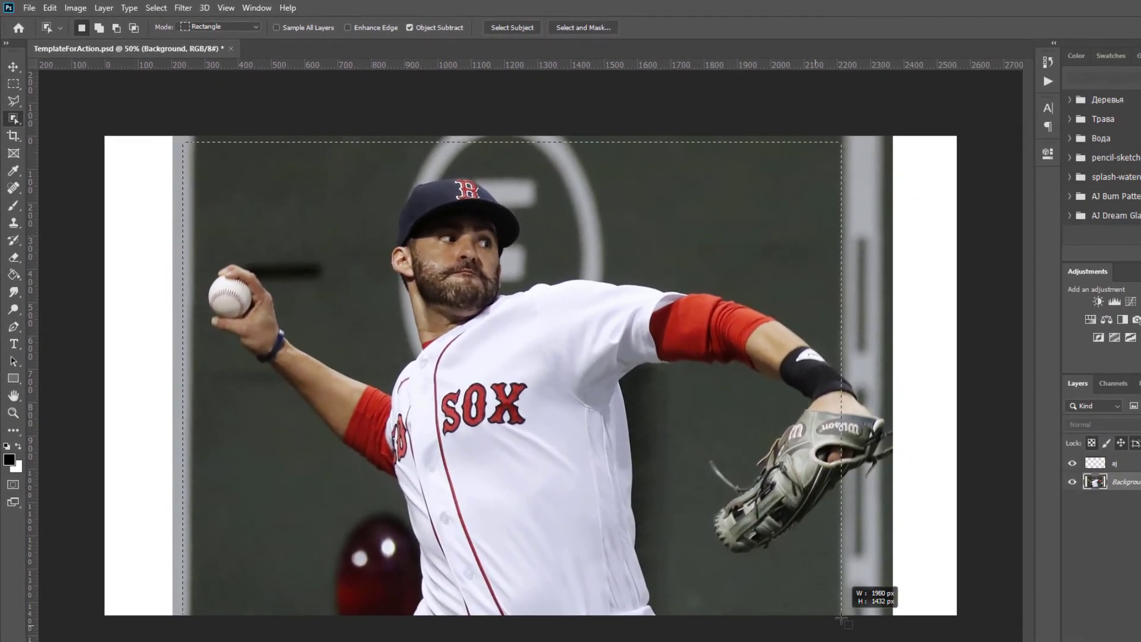
drag(841, 619, 895, 620)
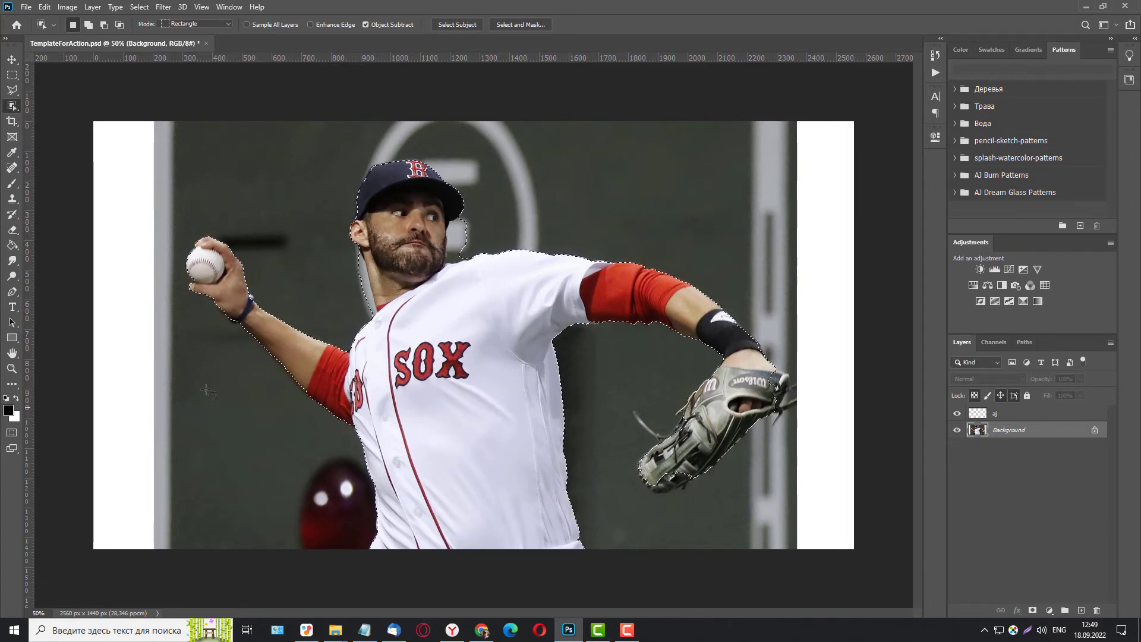
Step: Fill the player selection with black on the aj layer using the Paint Bucket and deselect it
click(11, 245)
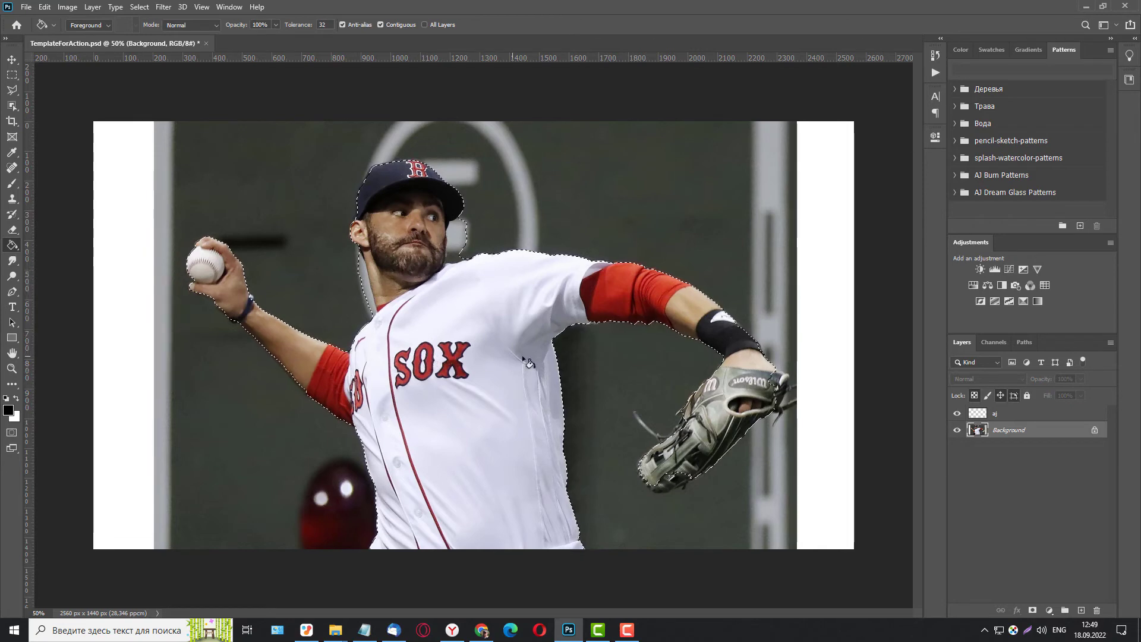
click(1005, 414)
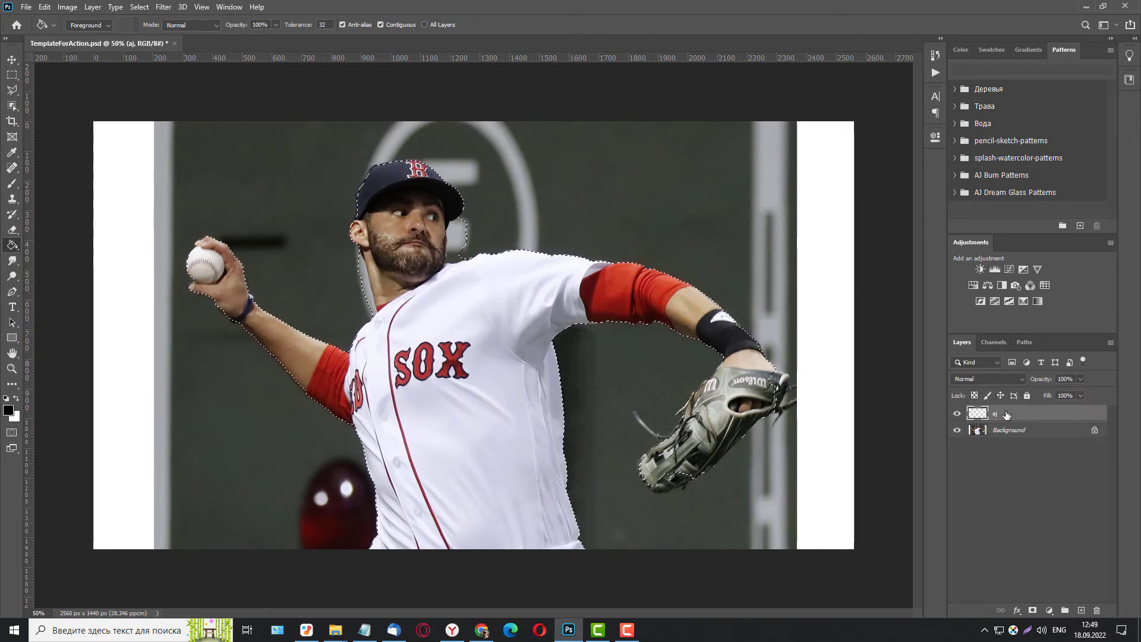
click(488, 338)
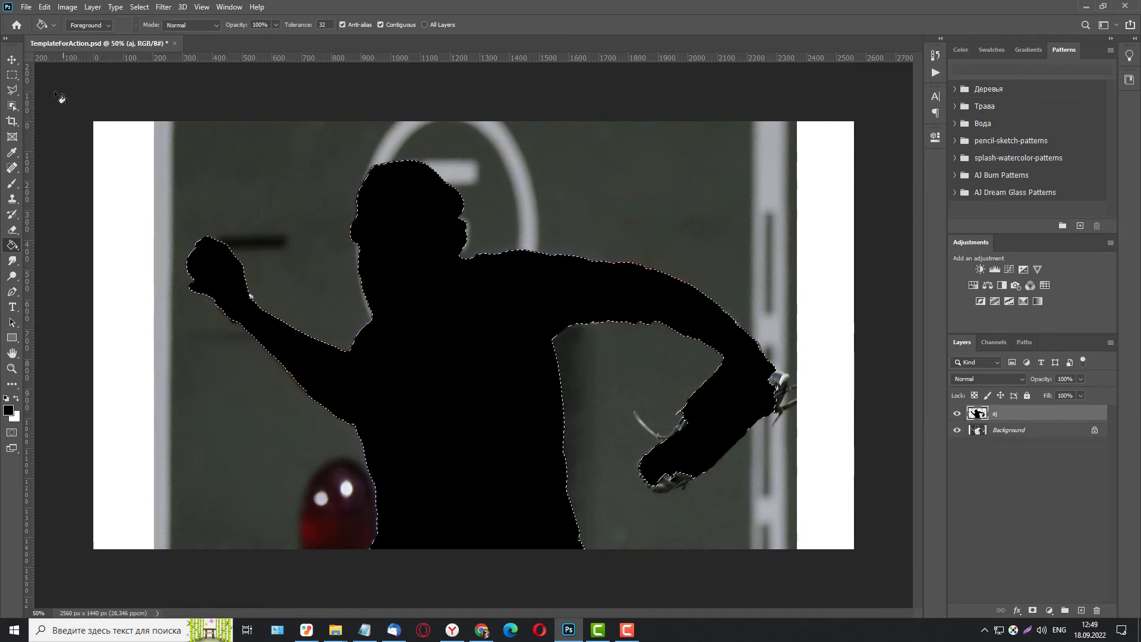
click(12, 75)
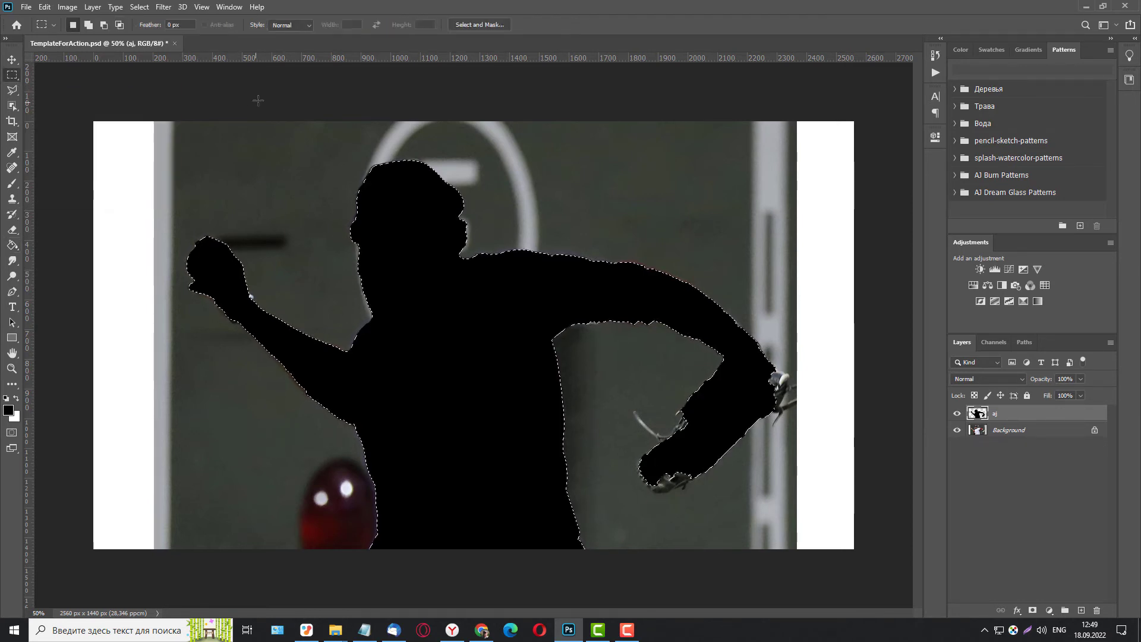
key(ctrl+d)
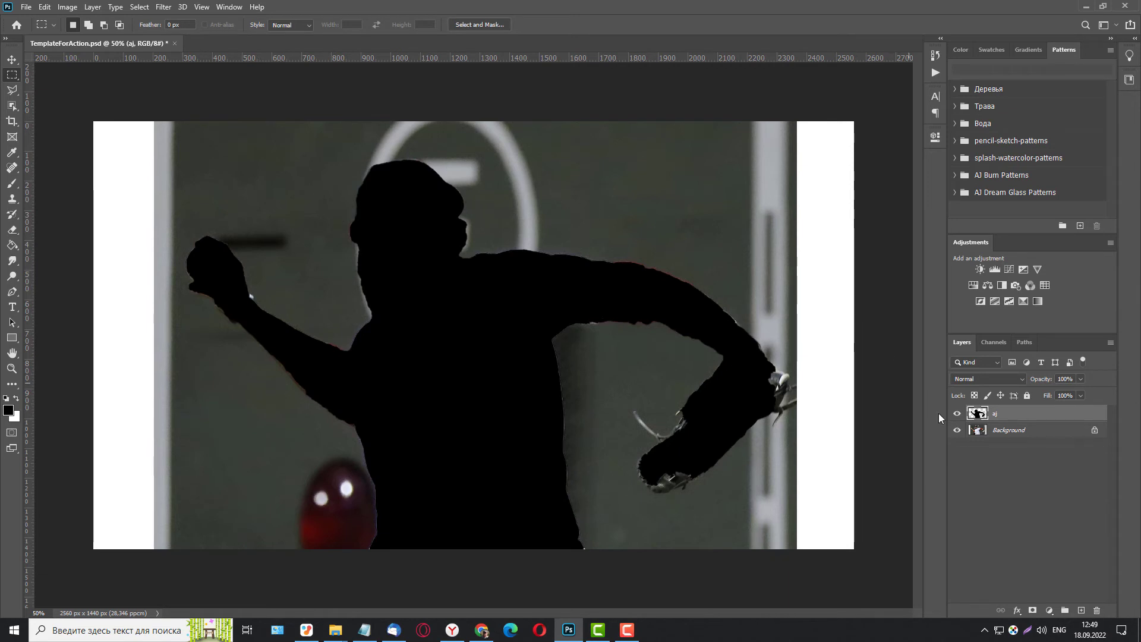
Step: Play the Dream Glass Photoshop Action on the aj layer, dismiss its closing message and hide the actions list
click(933, 72)
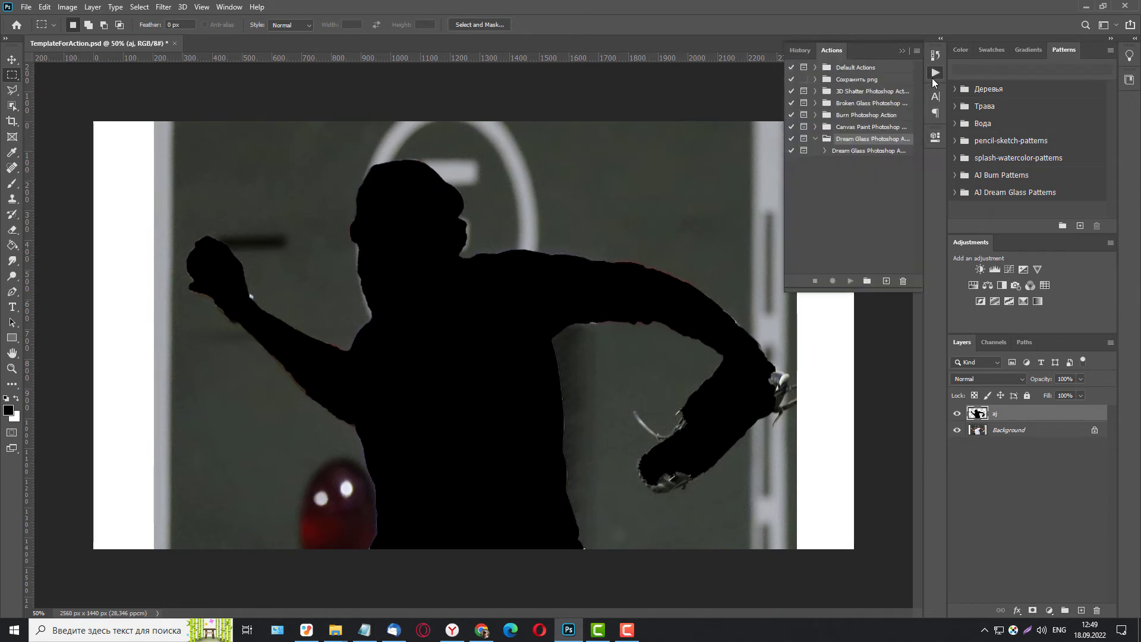
click(842, 152)
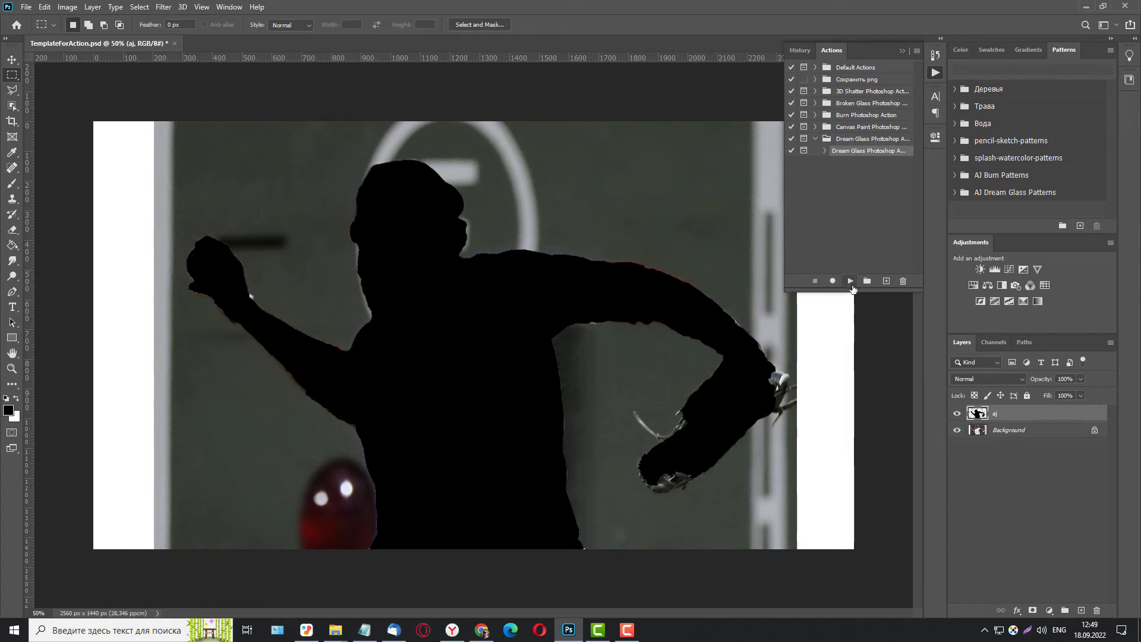
click(852, 280)
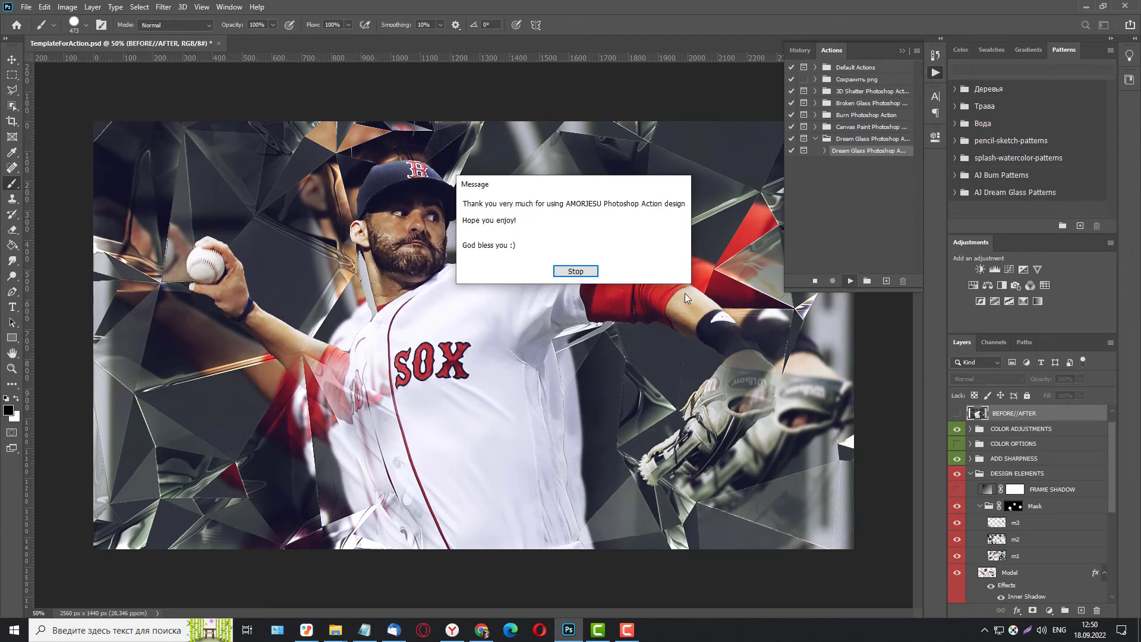
click(571, 274)
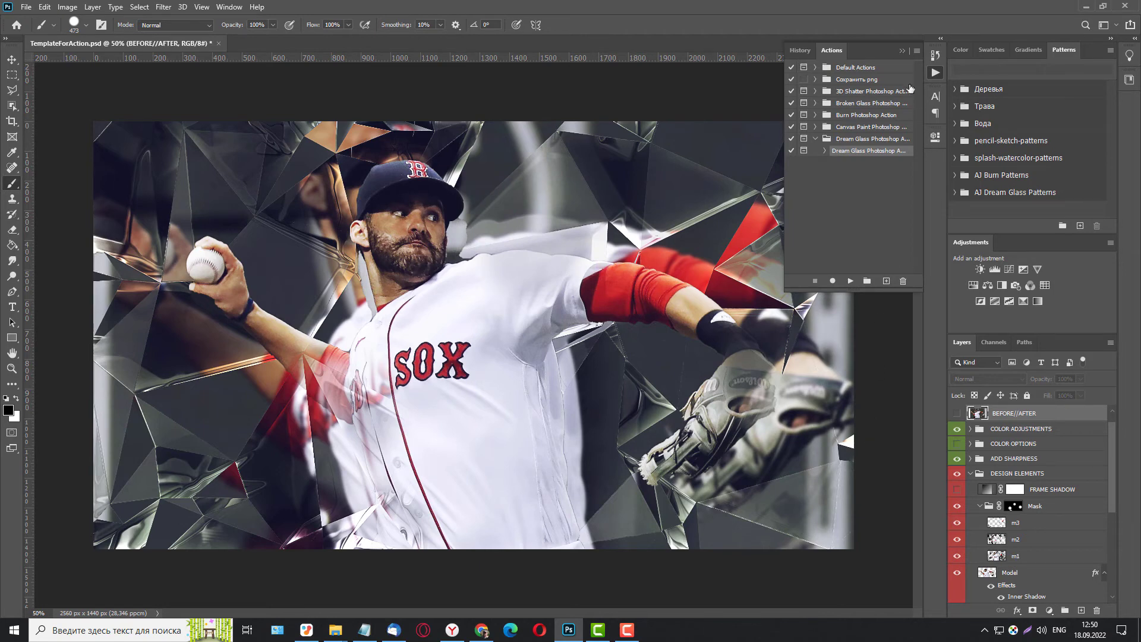
click(901, 51)
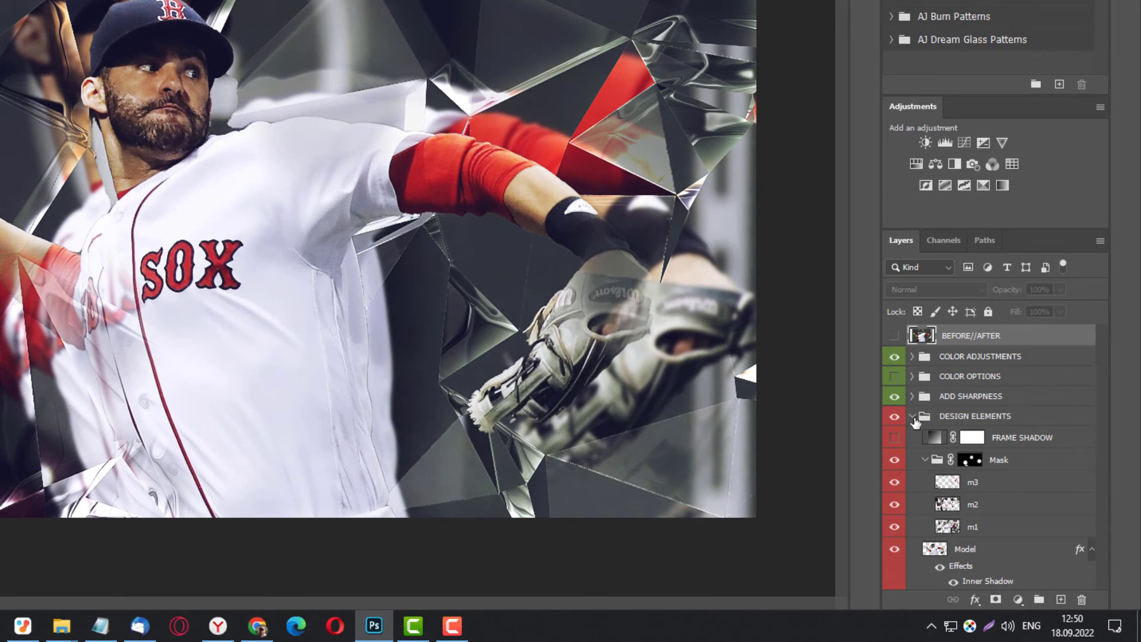
Step: Collapse the DESIGN ELEMENTS group and compare the COLOR ADJUSTMENTS layers, such as Color Balance 1 and Photo Filter 1, by toggling their visibility
click(912, 417)
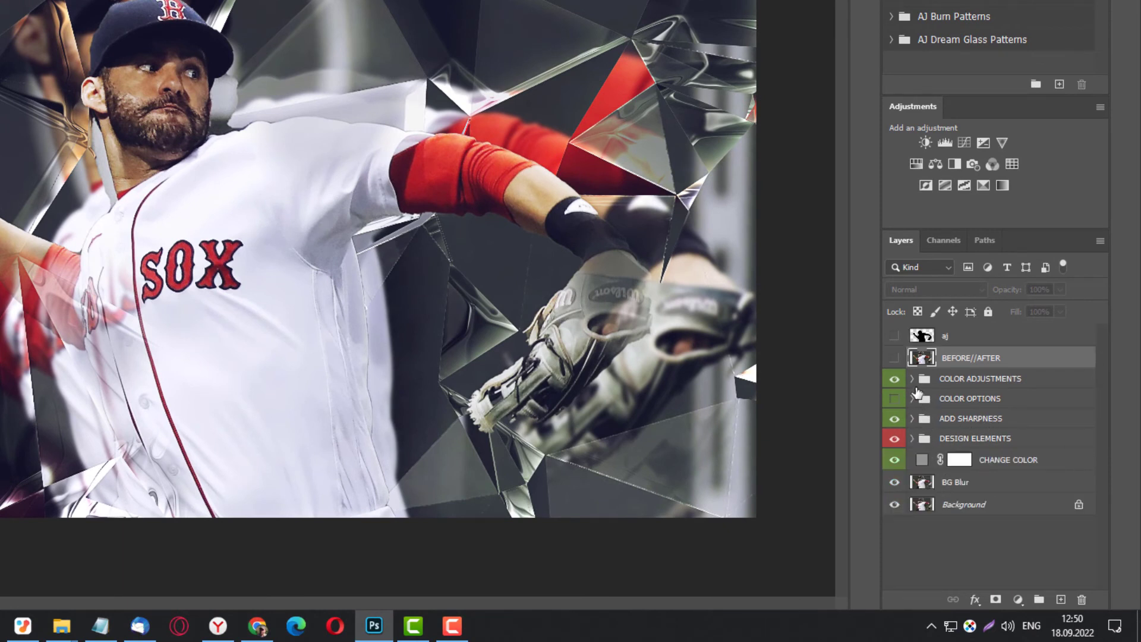
click(912, 381)
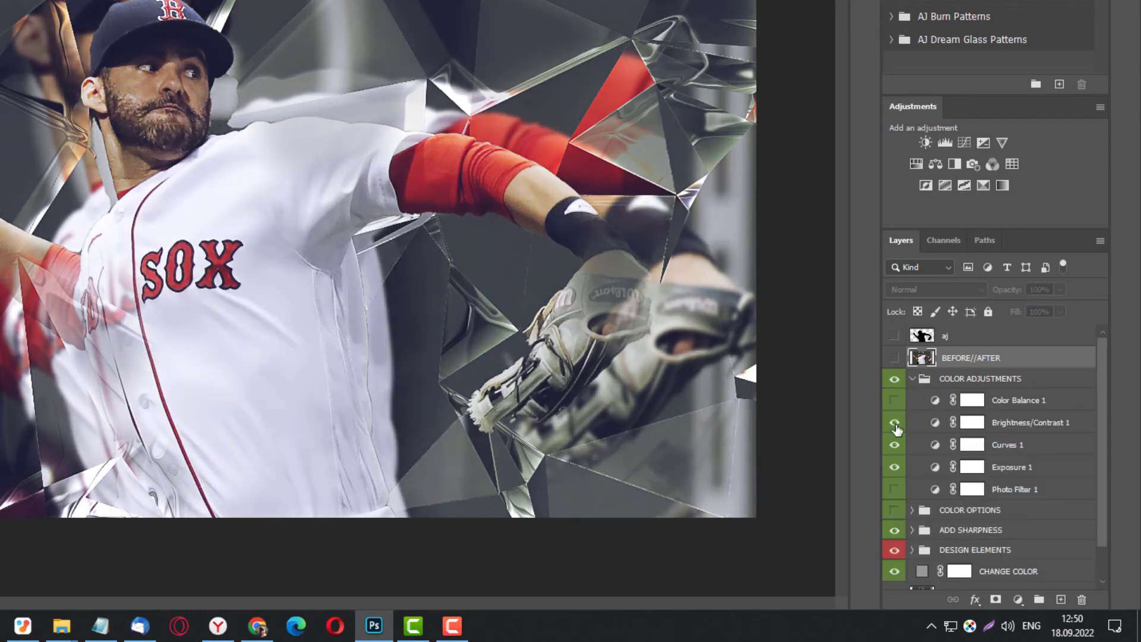
click(894, 423)
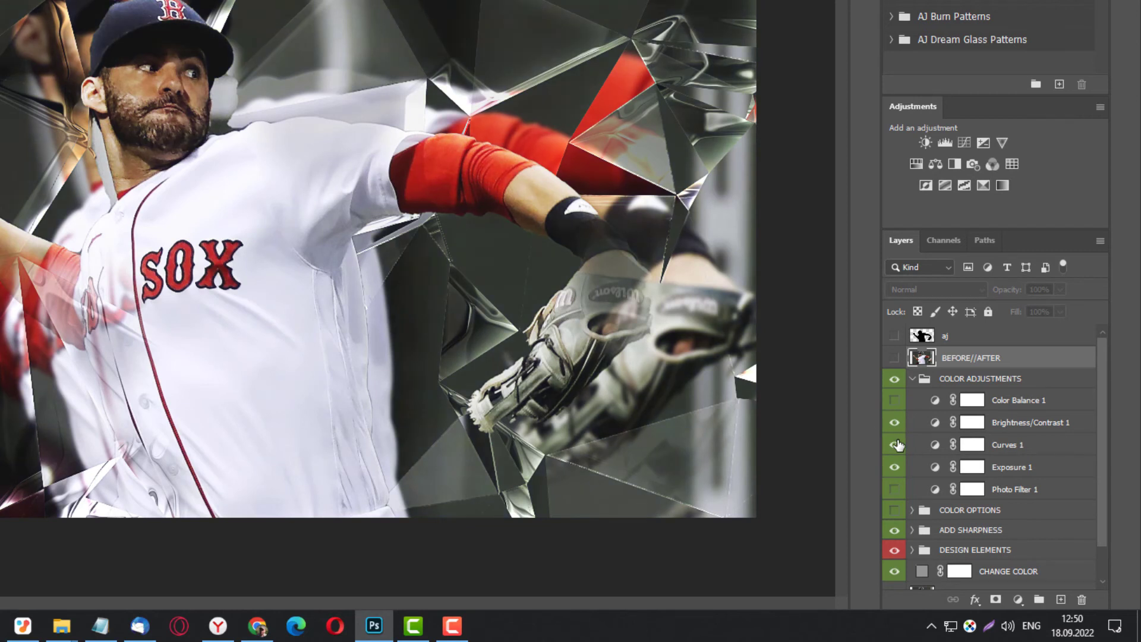
click(893, 405)
click(894, 422)
click(895, 422)
click(895, 421)
click(892, 400)
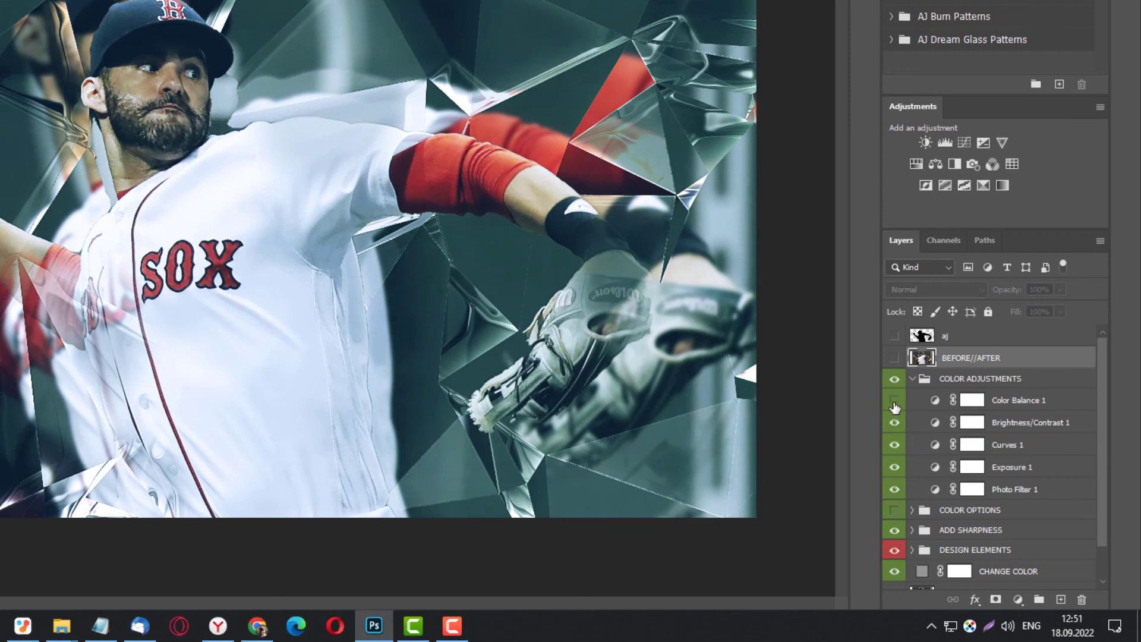
click(912, 379)
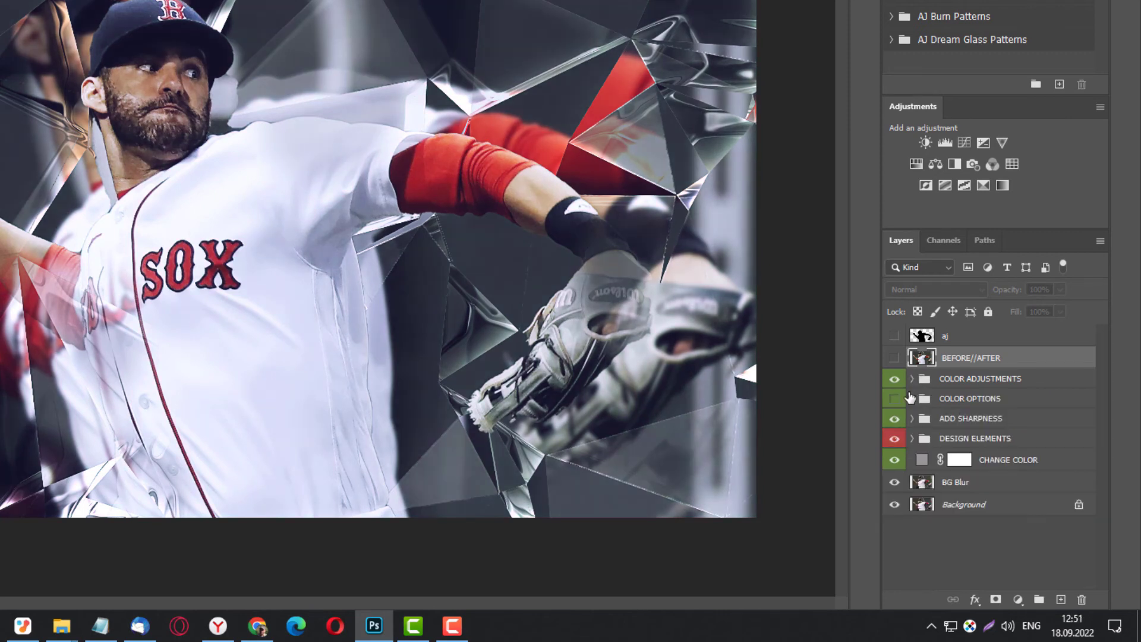
Step: Expand the COLOR OPTIONS group and make it visible to preview color variant #1
click(912, 400)
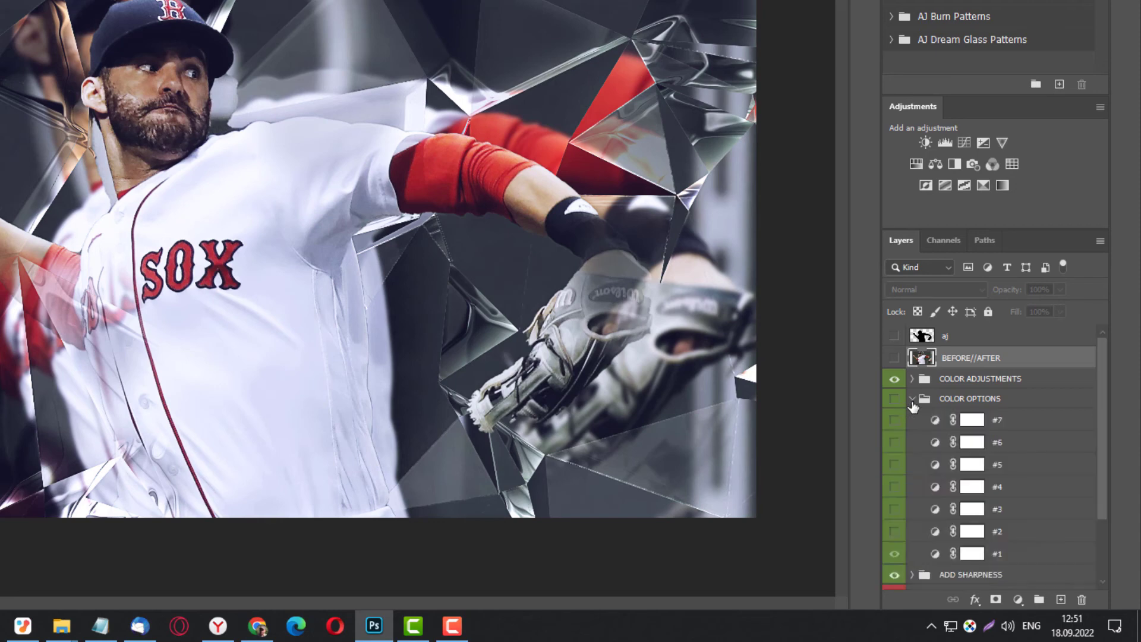
click(893, 399)
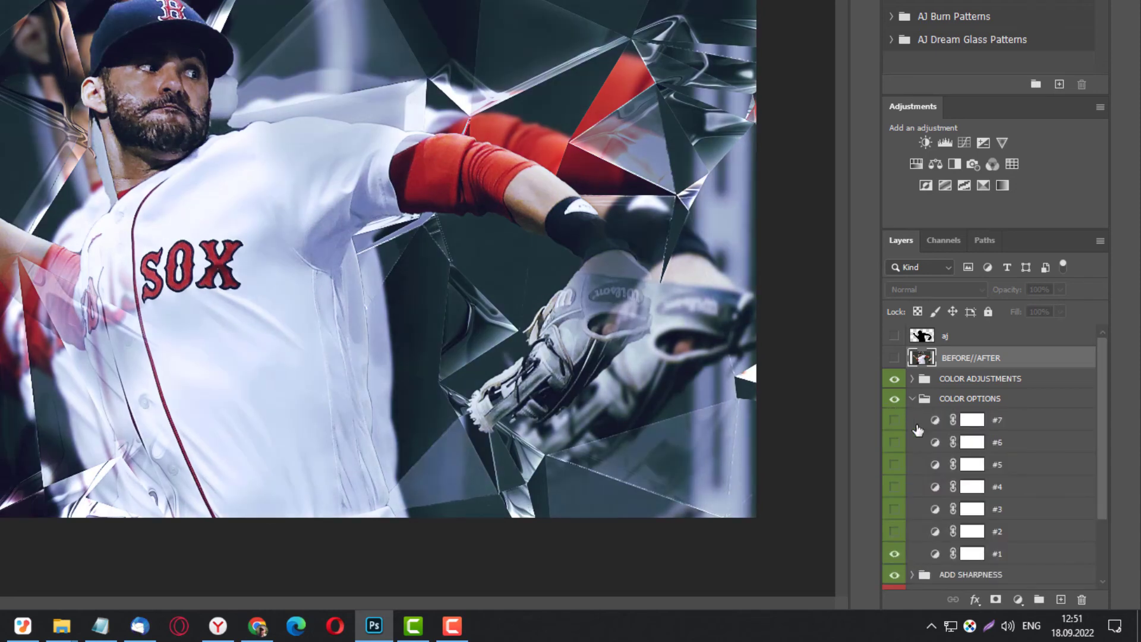
scroll(923, 426, down, 1)
scroll(923, 426, down, 2)
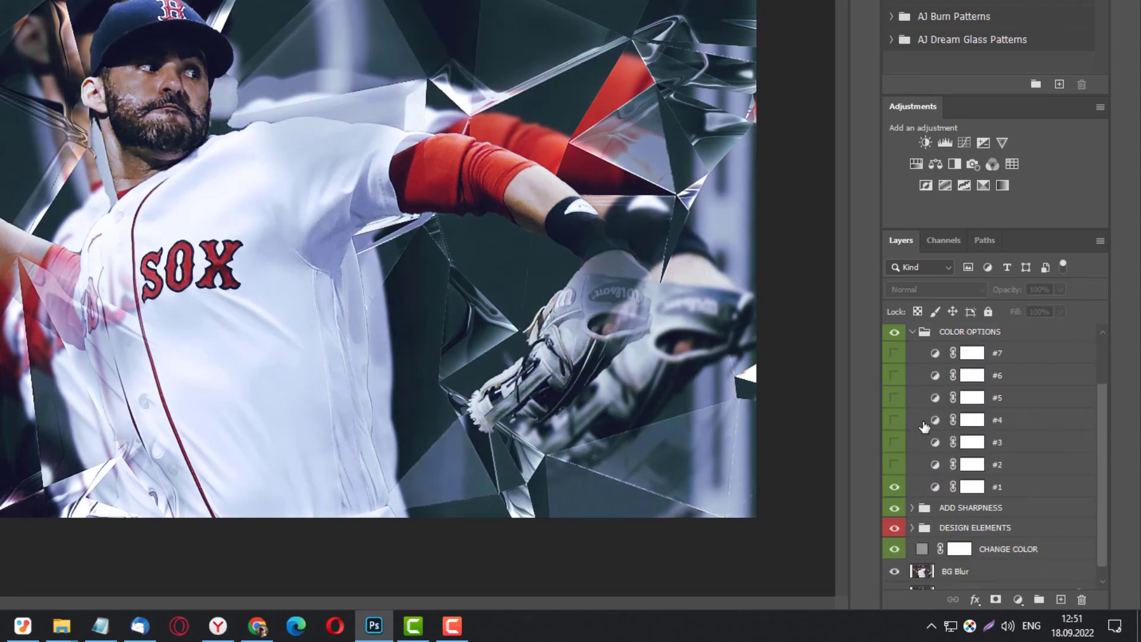
Step: Preview color variants #7 down to #2 one at a time, and hide the COLOR OPTIONS group
click(894, 354)
click(895, 354)
click(894, 375)
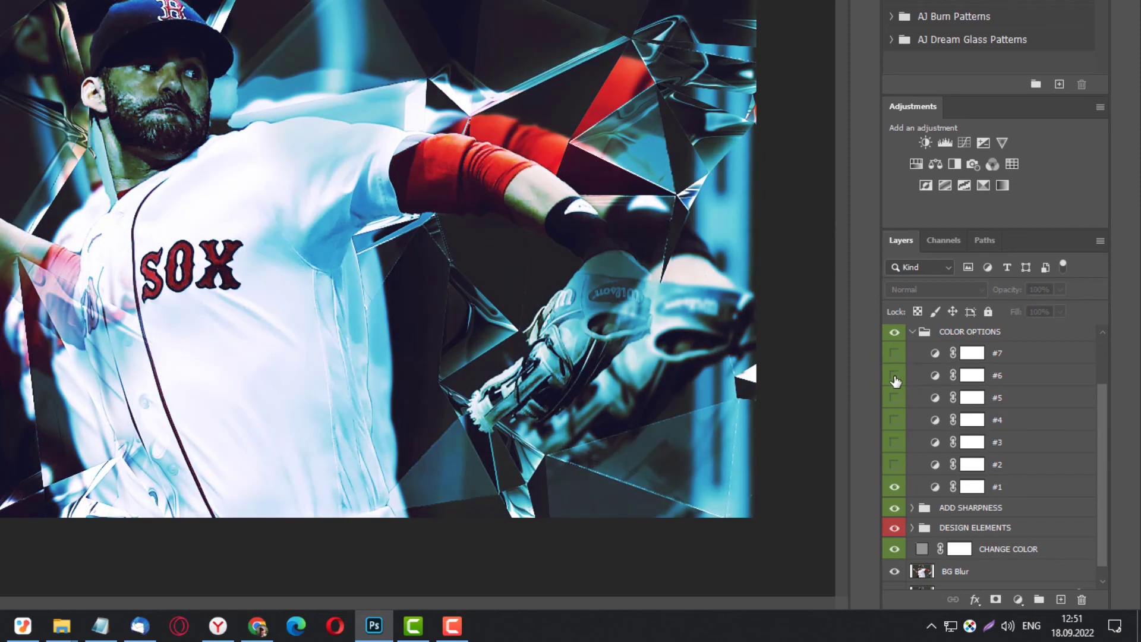
click(894, 375)
click(895, 398)
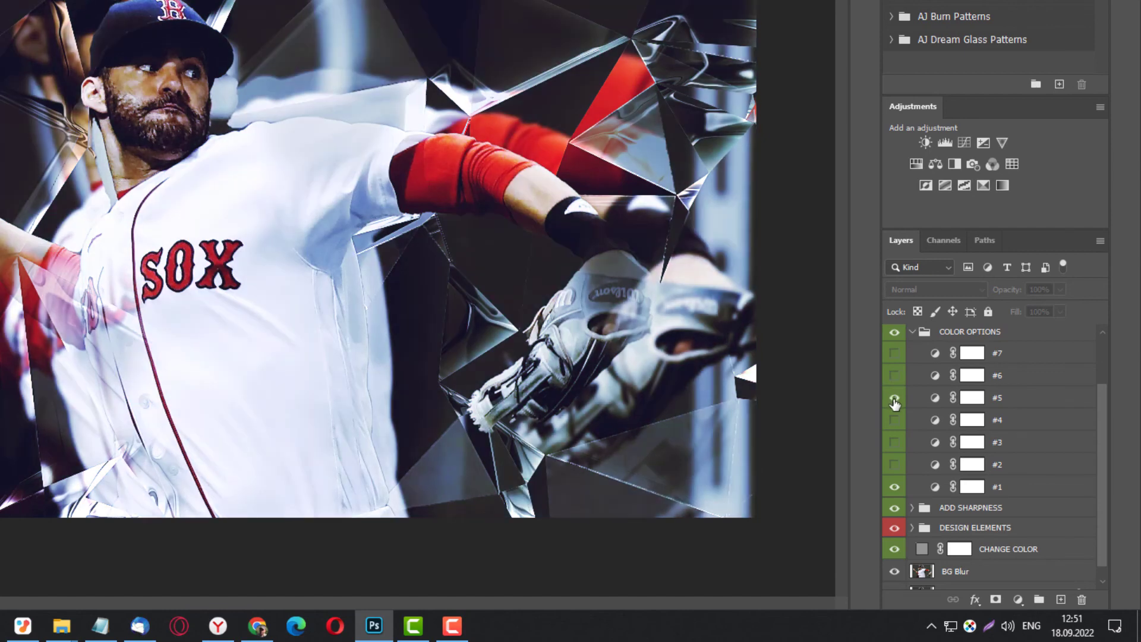
click(894, 400)
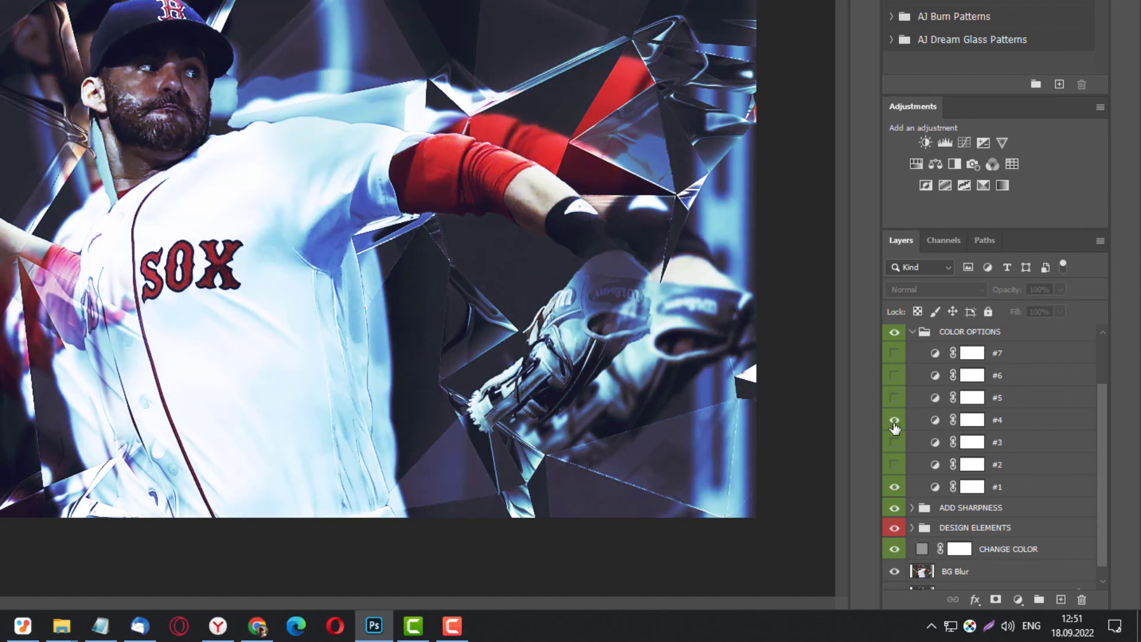
click(894, 422)
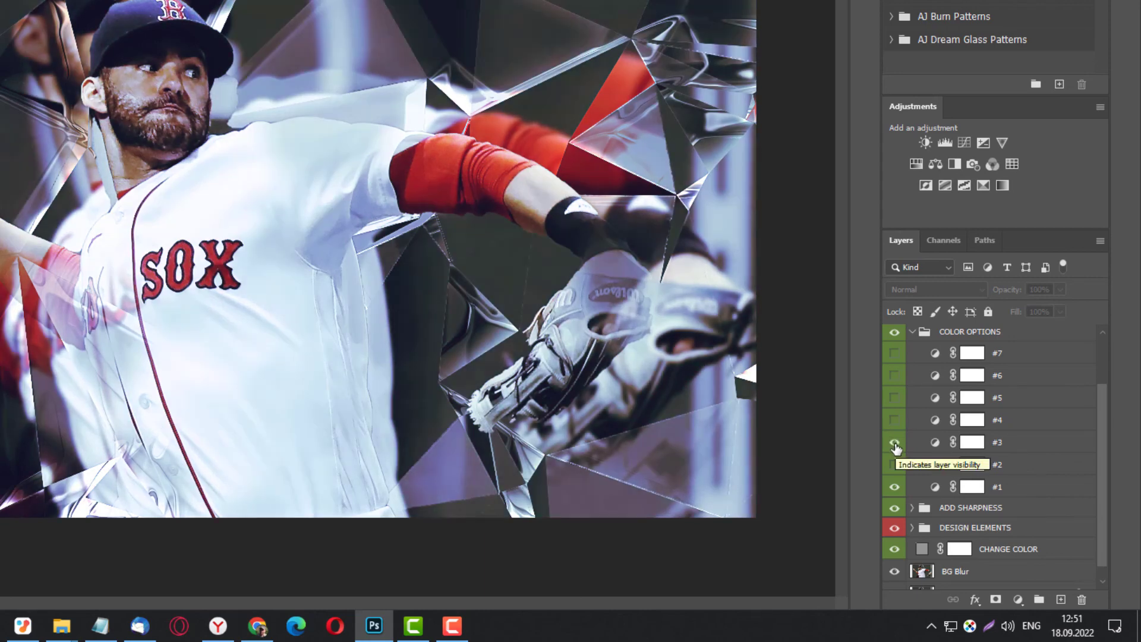
click(894, 444)
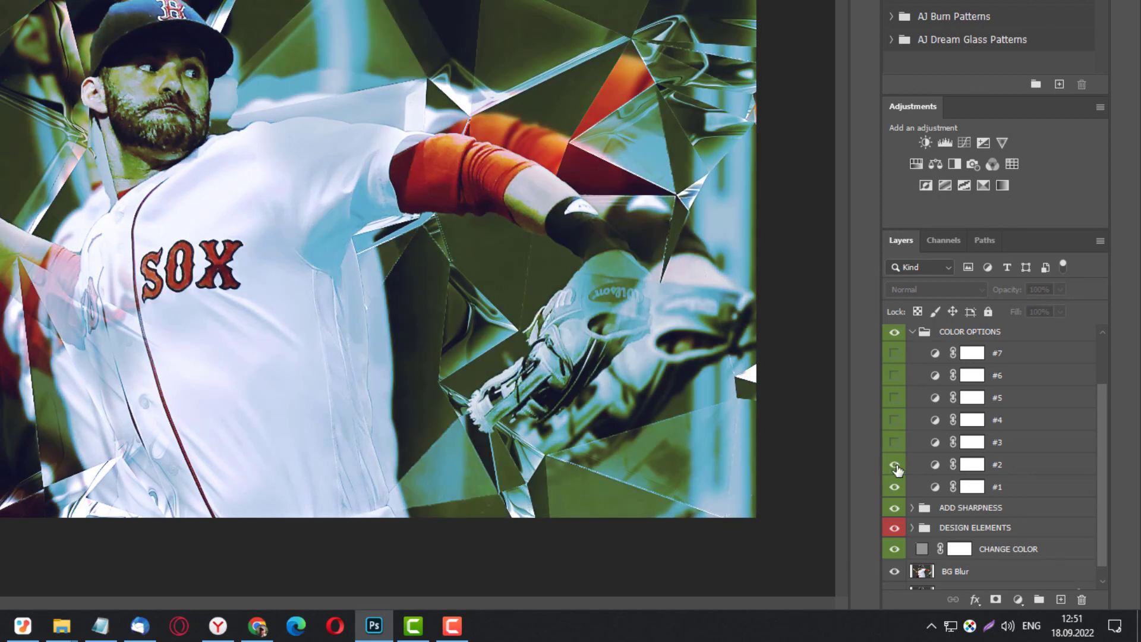
click(894, 465)
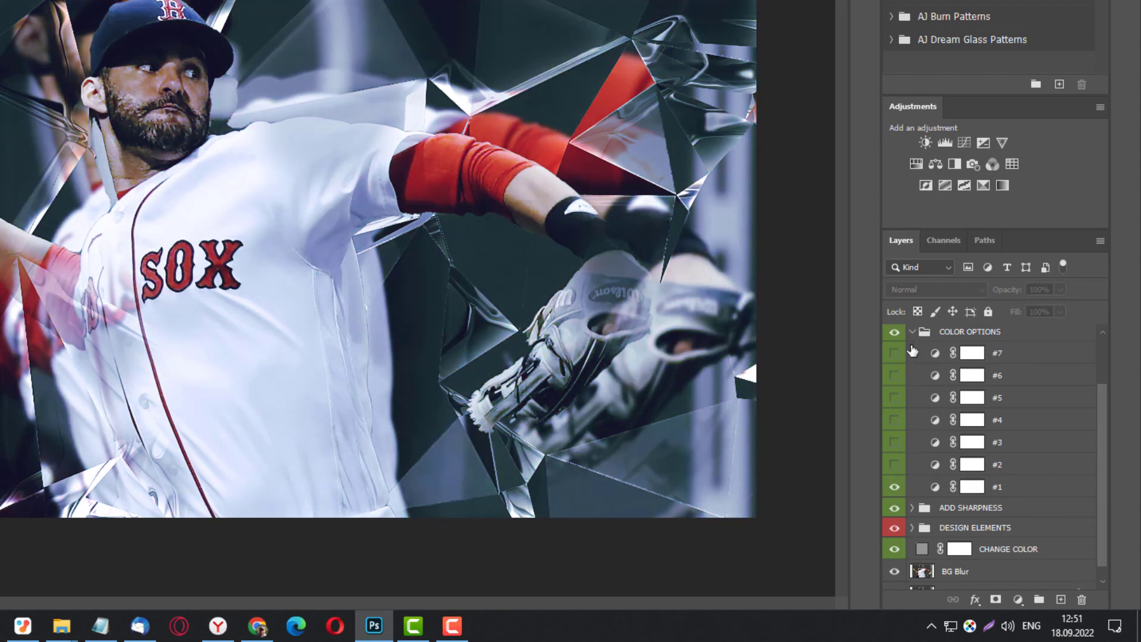
click(895, 332)
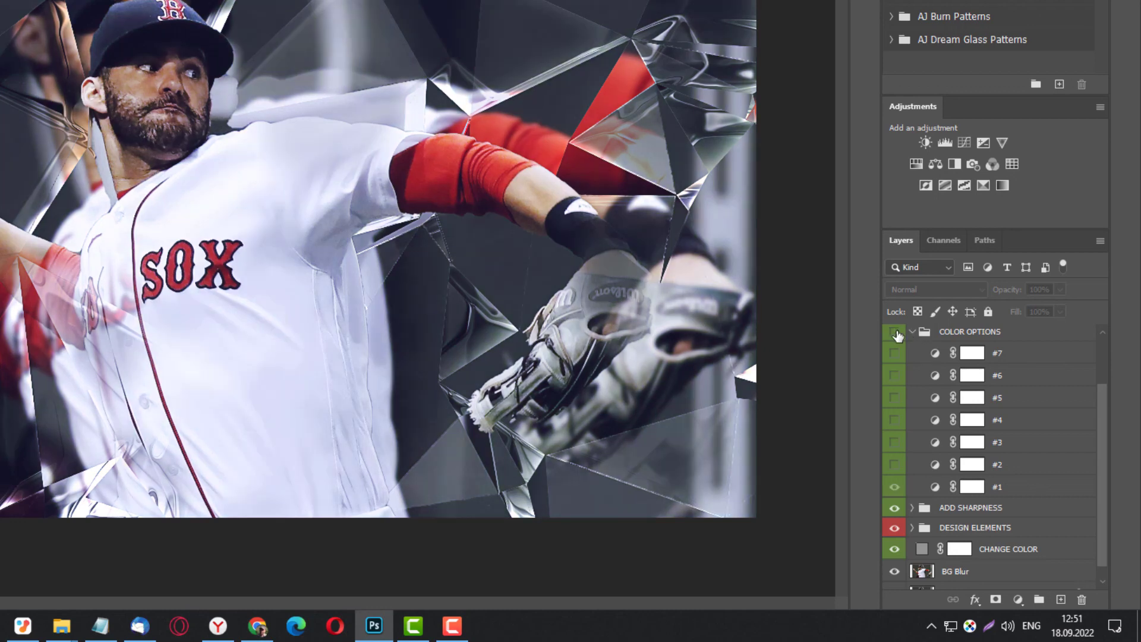
click(911, 332)
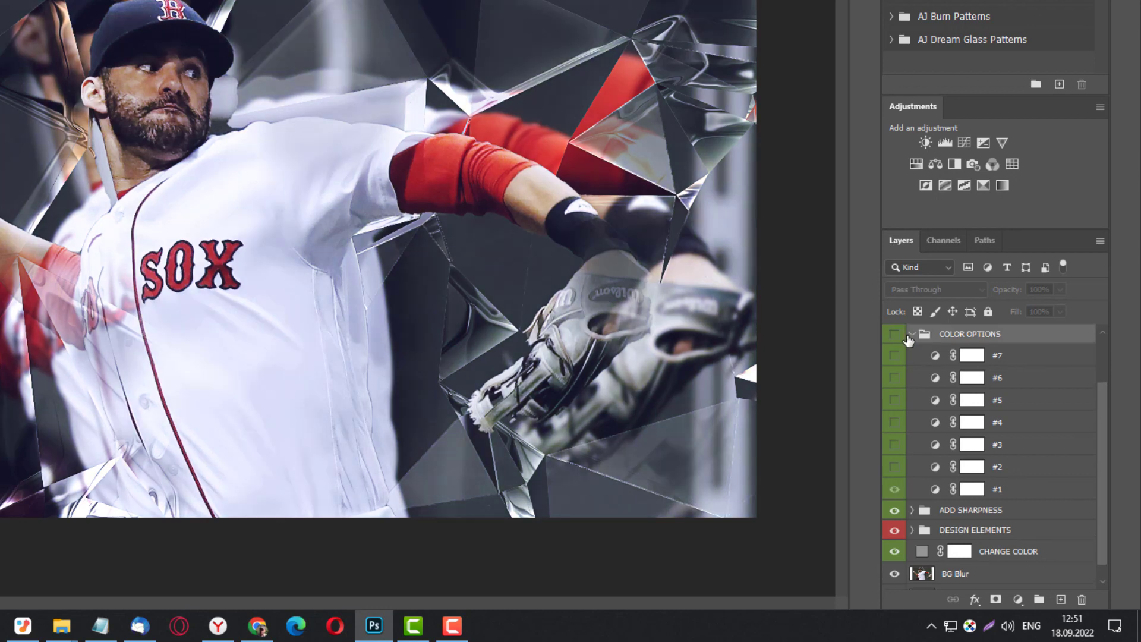